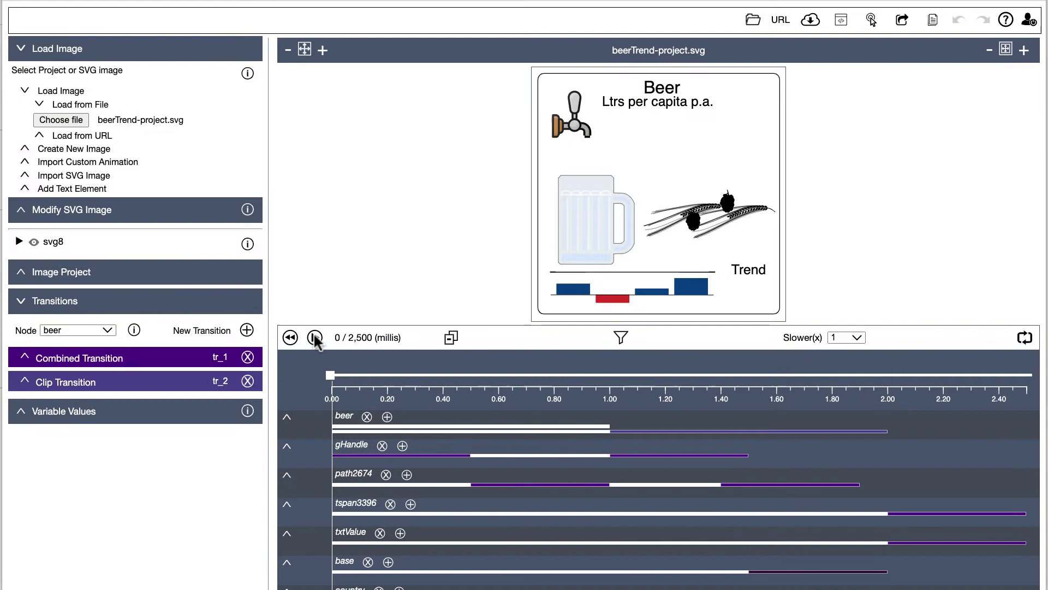
Step: Play the beer animation and examine the clip percentage variable of the beer node's Clip Transition
{"action": "left_click", "coordinate": [315, 337]}
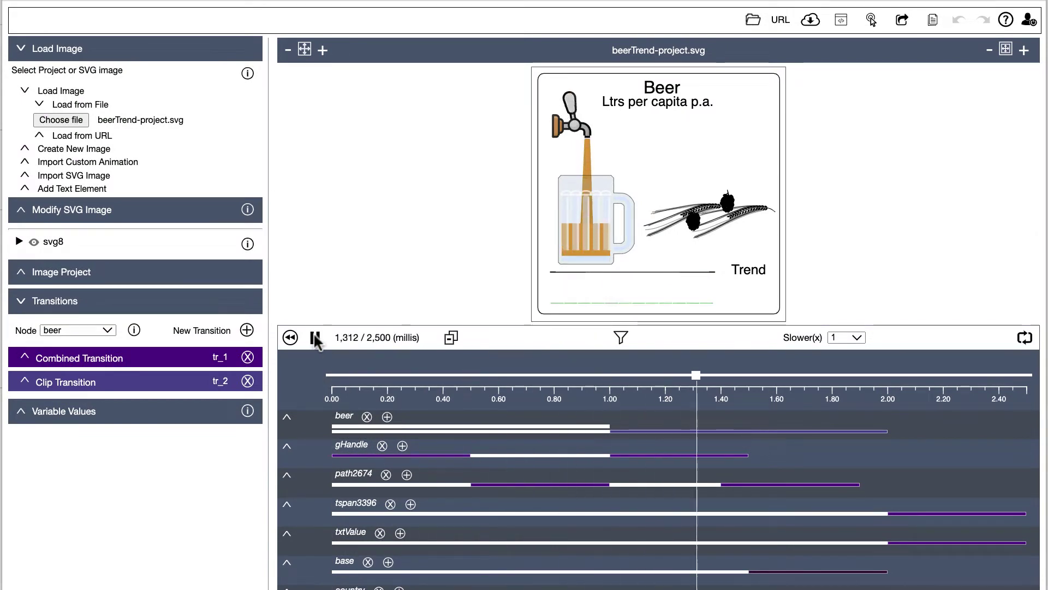
{"action": "left_click", "coordinate": [115, 382]}
{"action": "scroll", "coordinate": [109, 415], "scroll_direction": "down", "scroll_amount": 2}
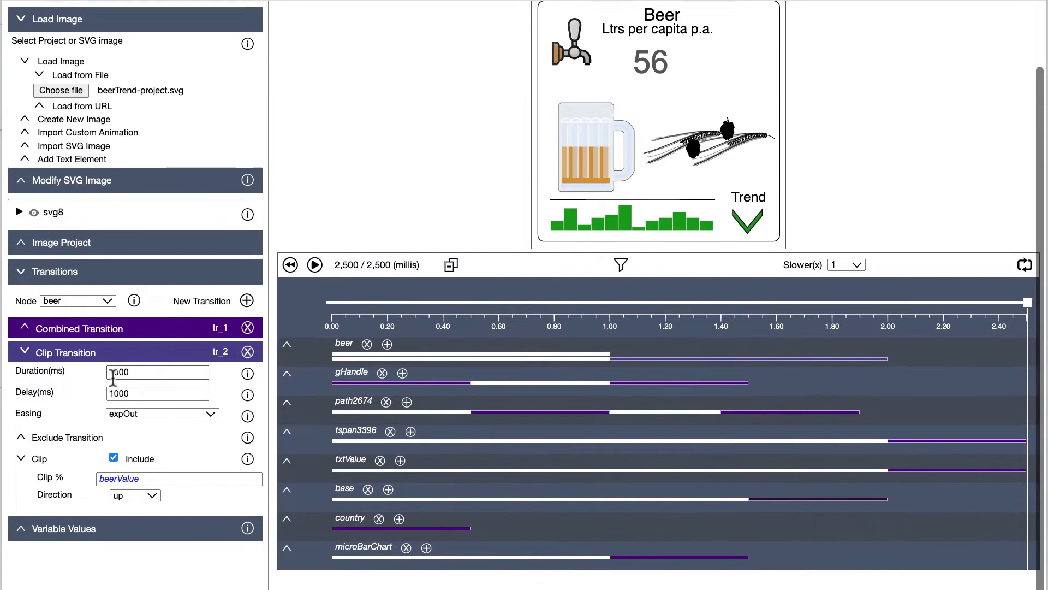
{"action": "left_click", "coordinate": [149, 480]}
{"action": "double_click", "coordinate": [148, 480]}
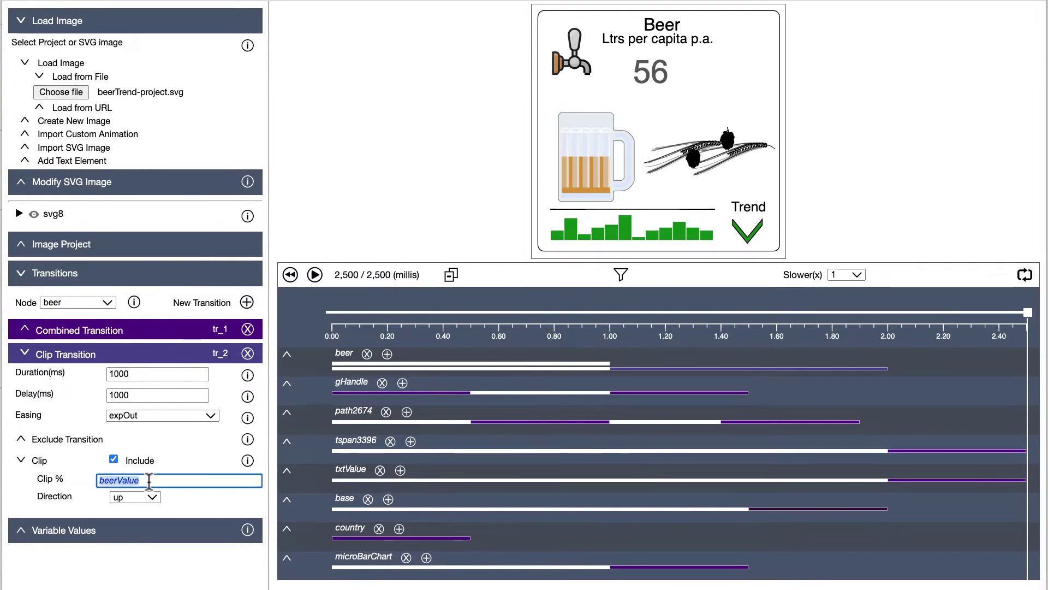
Step: Set the beerValue and beerValueTxt variables to 77 and replay the animation from the start
{"action": "left_click", "coordinate": [118, 532]}
{"action": "scroll", "coordinate": [118, 533], "scroll_direction": "down", "scroll_amount": 5}
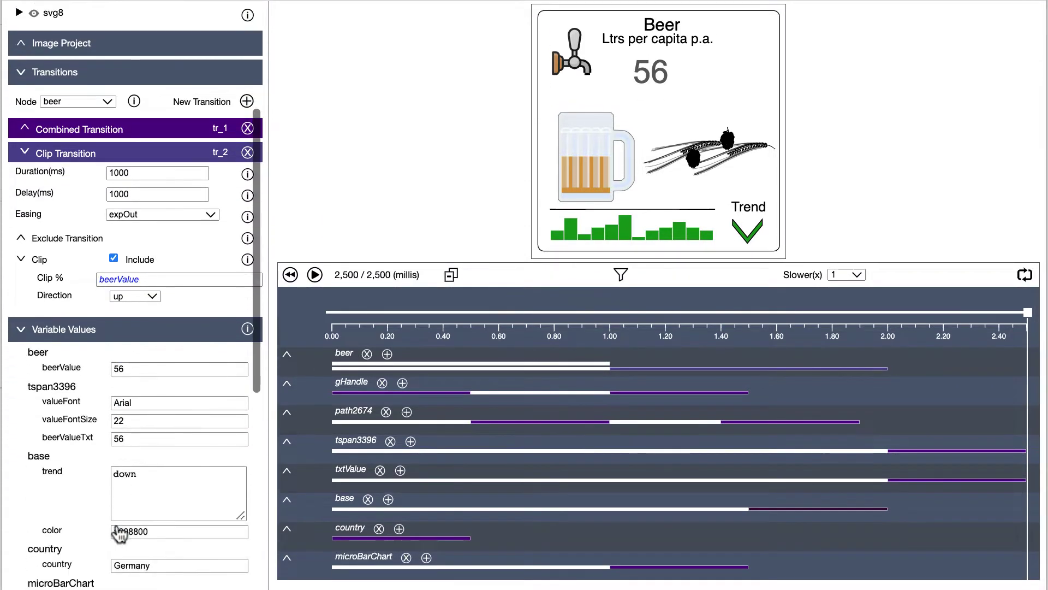
{"action": "double_click", "coordinate": [139, 309]}
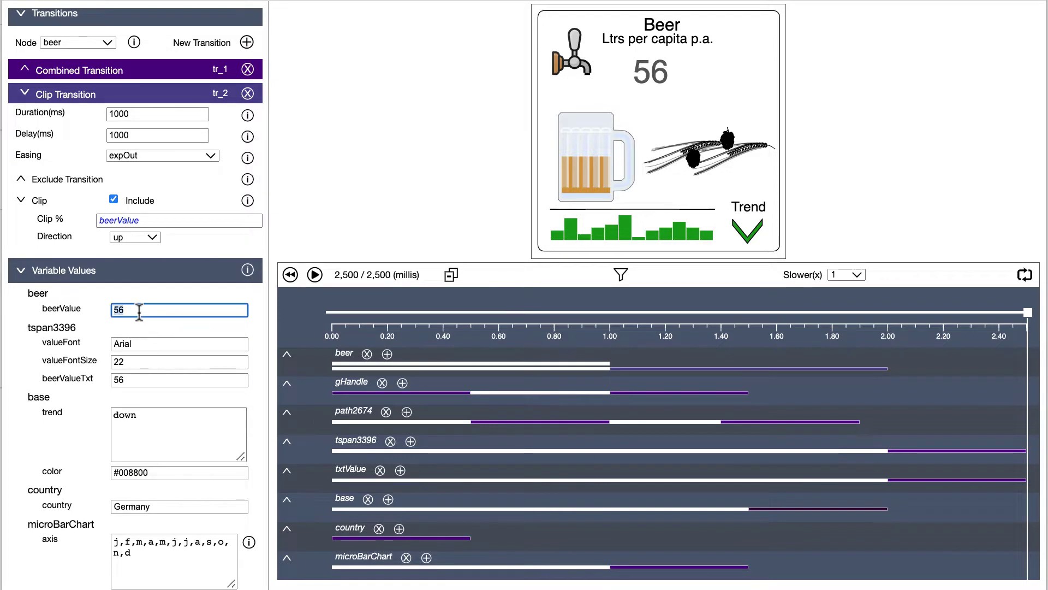
{"action": "type", "text": "77"}
{"action": "left_click", "coordinate": [141, 378]}
{"action": "double_click", "coordinate": [140, 378]}
{"action": "type", "text": "7"}
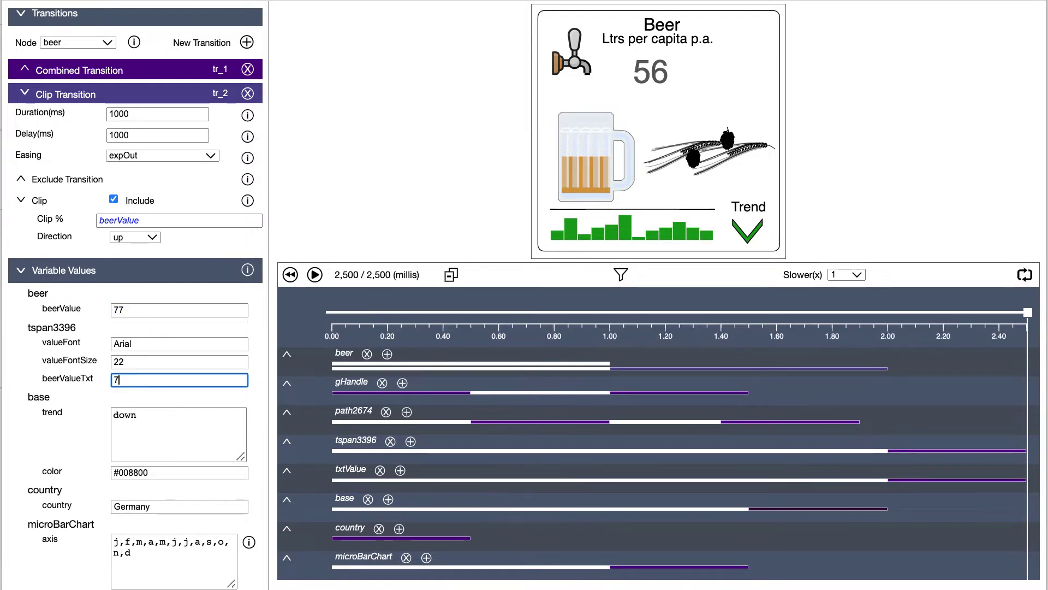
{"action": "left_click", "coordinate": [290, 275]}
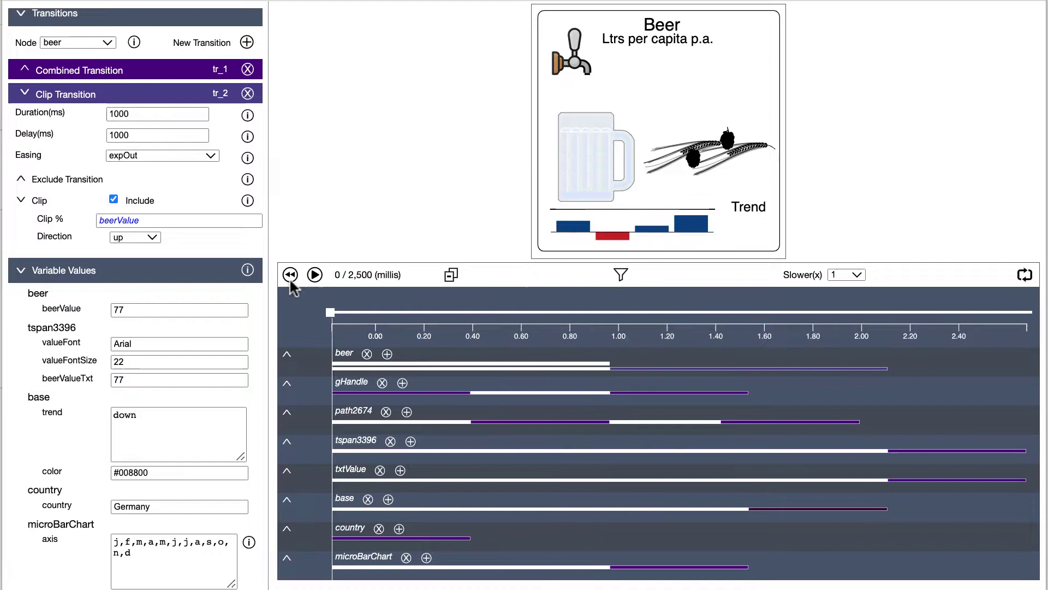
{"action": "left_click", "coordinate": [316, 276]}
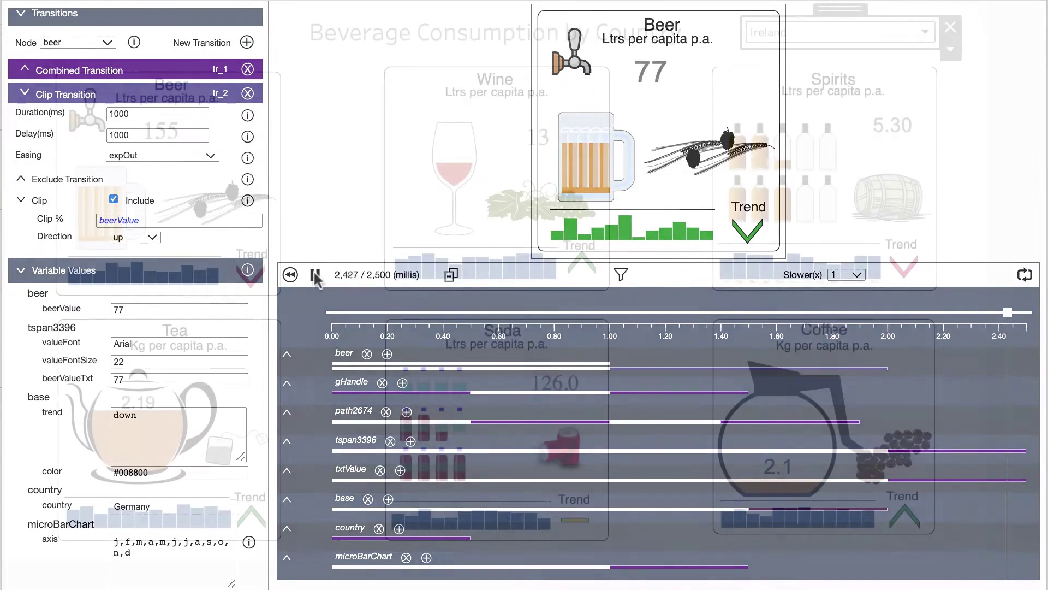
Step: Filter the Beverage Consumption by Country dashboard by Belgium and after that by Ireland
{"action": "left_click", "coordinate": [927, 34]}
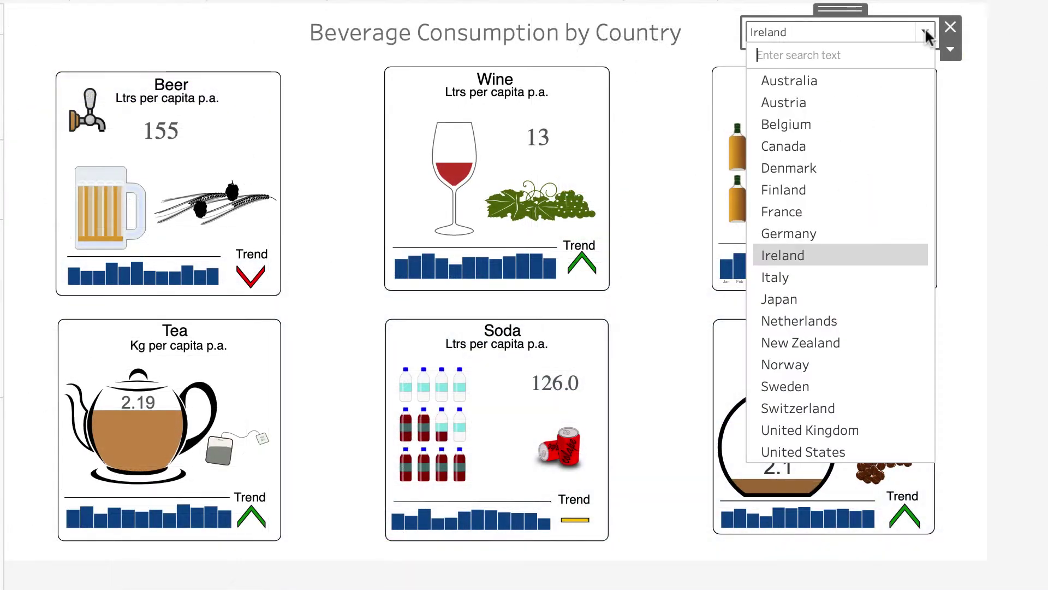
{"action": "left_click", "coordinate": [868, 112]}
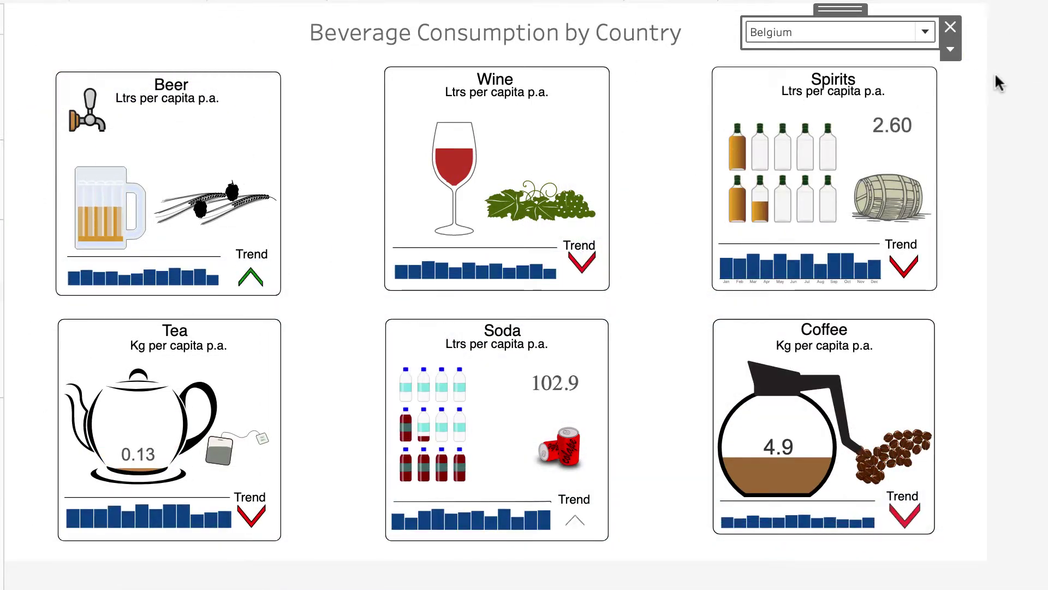
{"action": "left_click", "coordinate": [925, 33]}
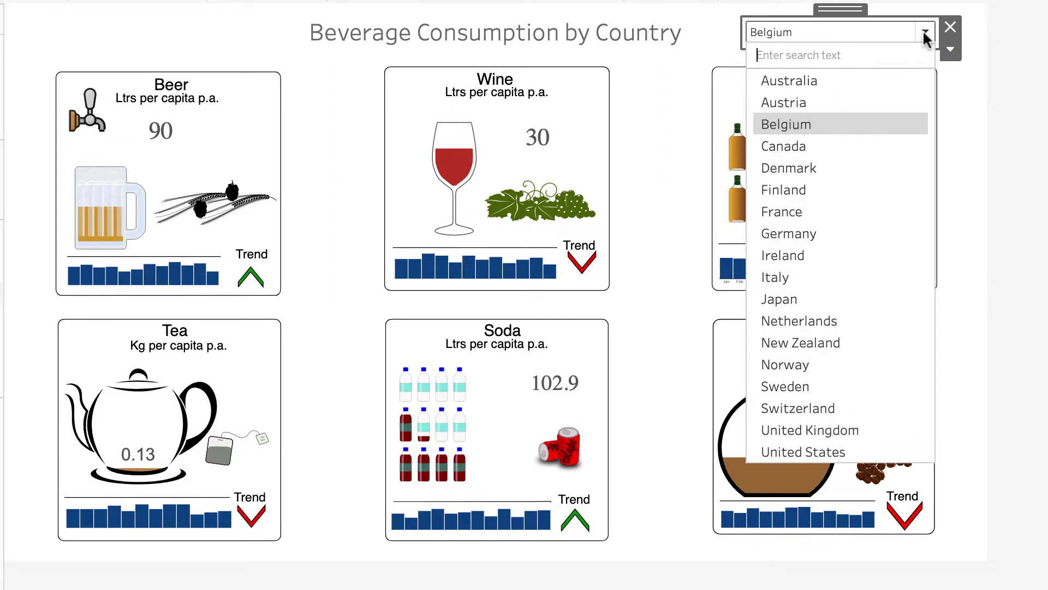
{"action": "left_click", "coordinate": [858, 252]}
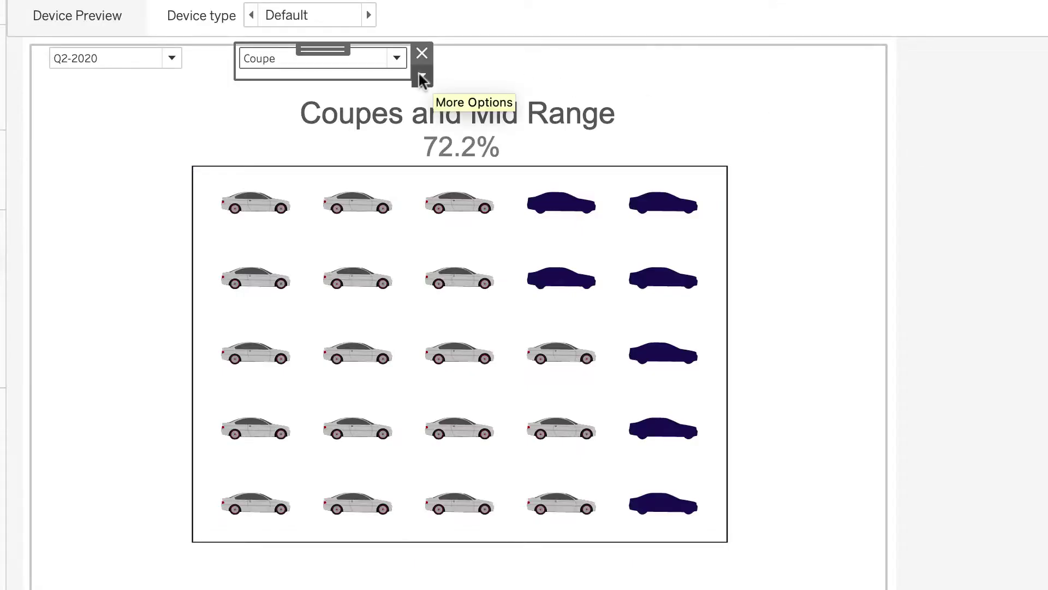
Step: Switch the car dashboard's vehicle type filter to Hatch and after that to Sports
{"action": "left_click", "coordinate": [397, 59]}
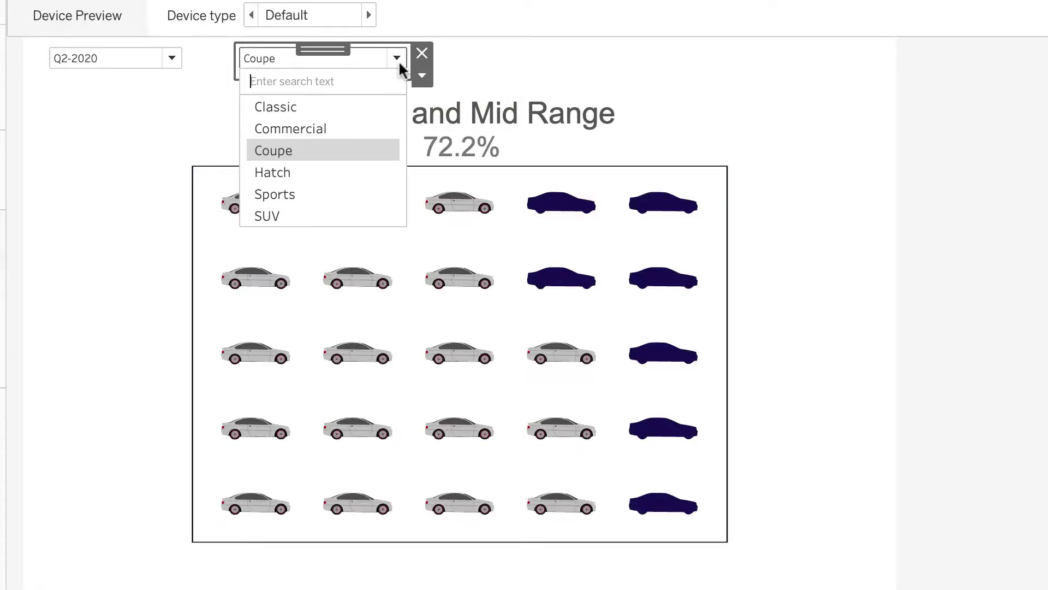
{"action": "left_click", "coordinate": [345, 174]}
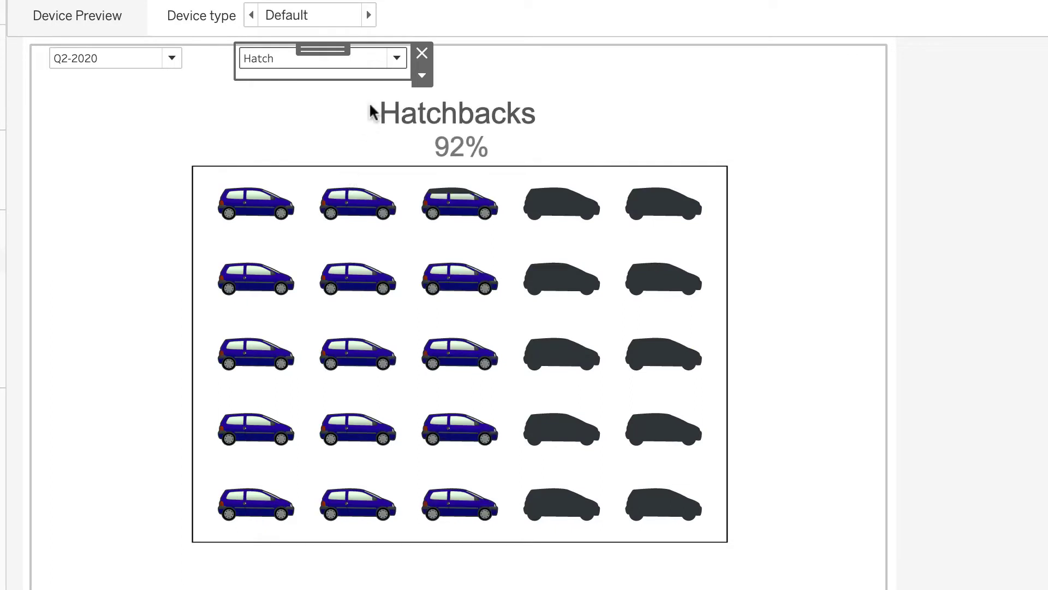
{"action": "left_click", "coordinate": [396, 60]}
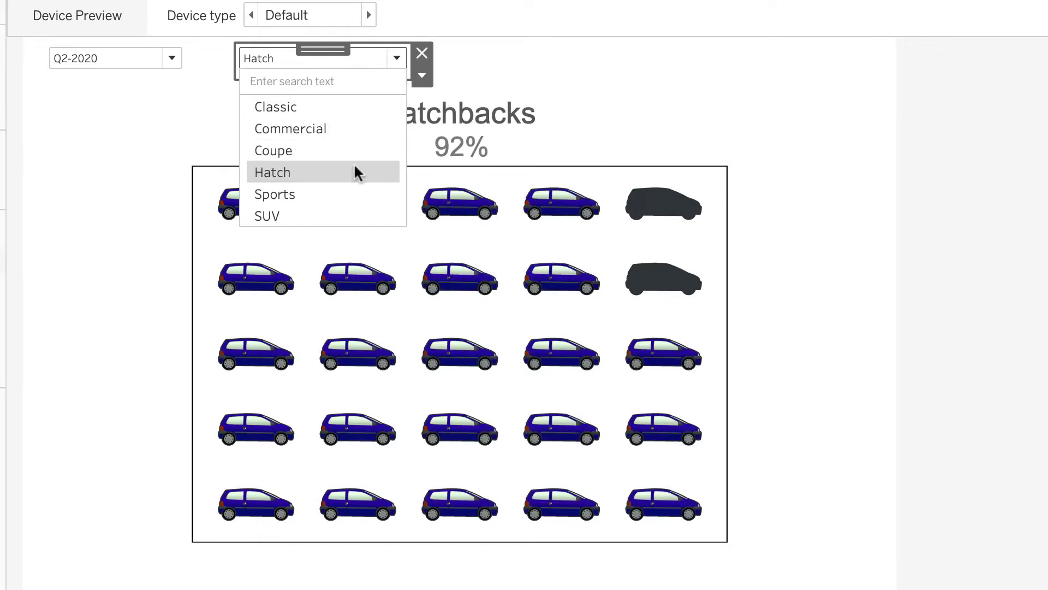
{"action": "left_click", "coordinate": [345, 195]}
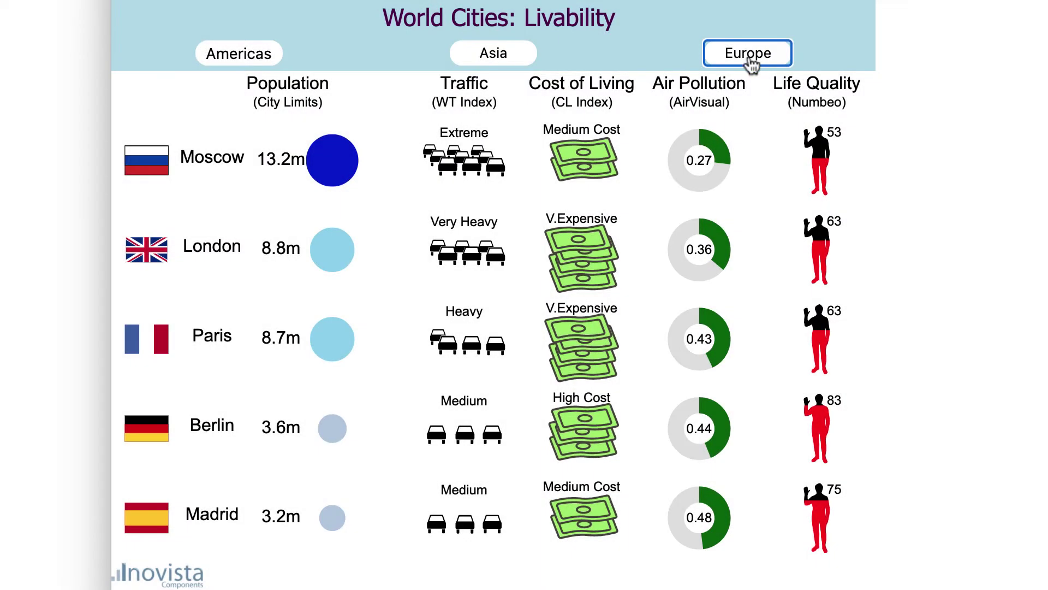
Step: Show the Europe view of the World Cities: Livability chart and play the Nations: Health, Wealth & Population animation
{"action": "left_click", "coordinate": [750, 59]}
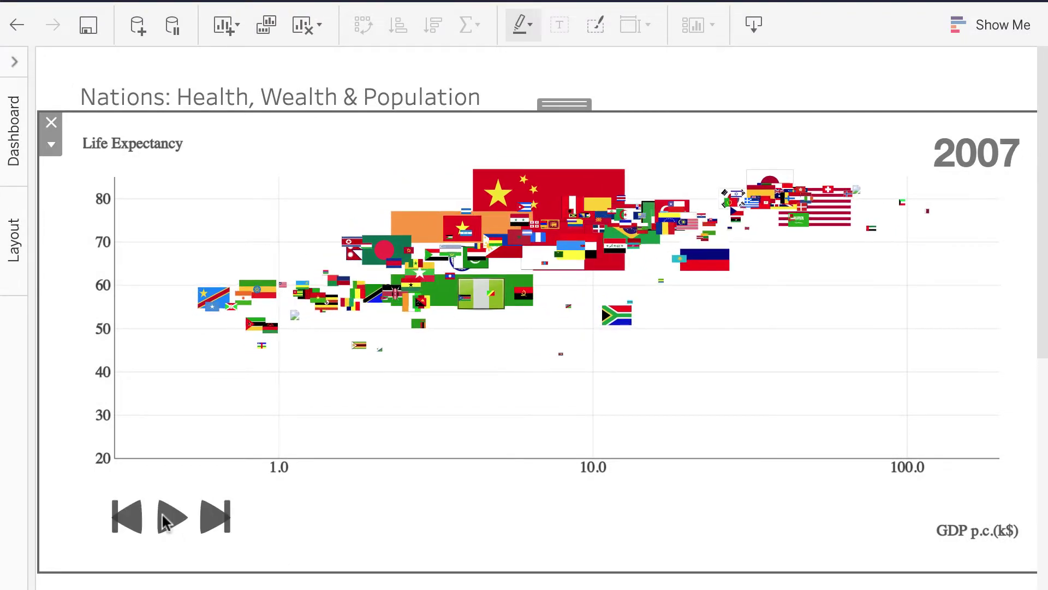
{"action": "left_click", "coordinate": [165, 519]}
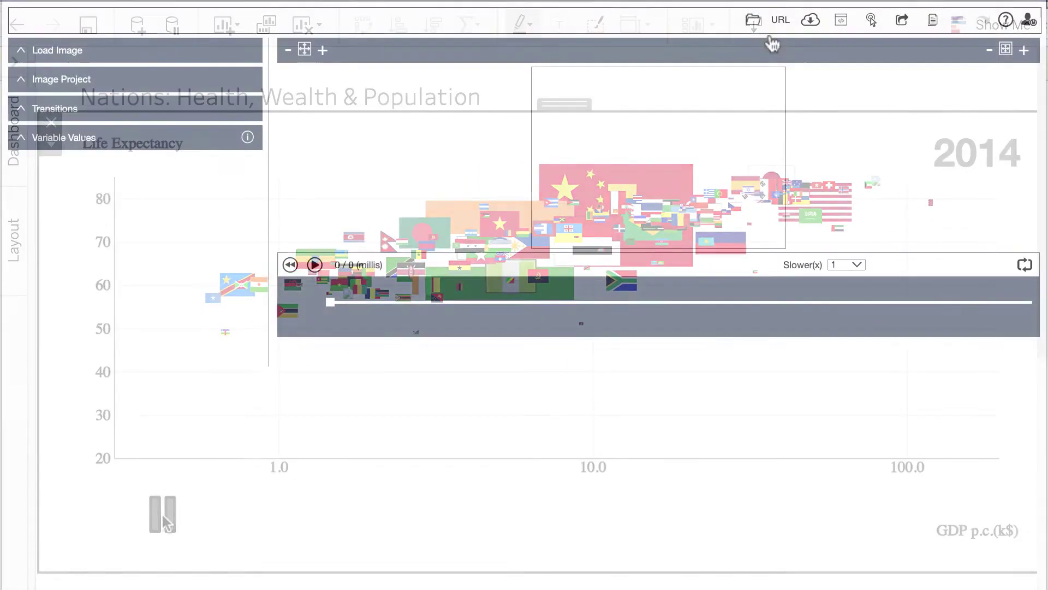
Step: Load beer-project.svg from the Downloads folder into the animation editor and play its animation
{"action": "left_click", "coordinate": [754, 22]}
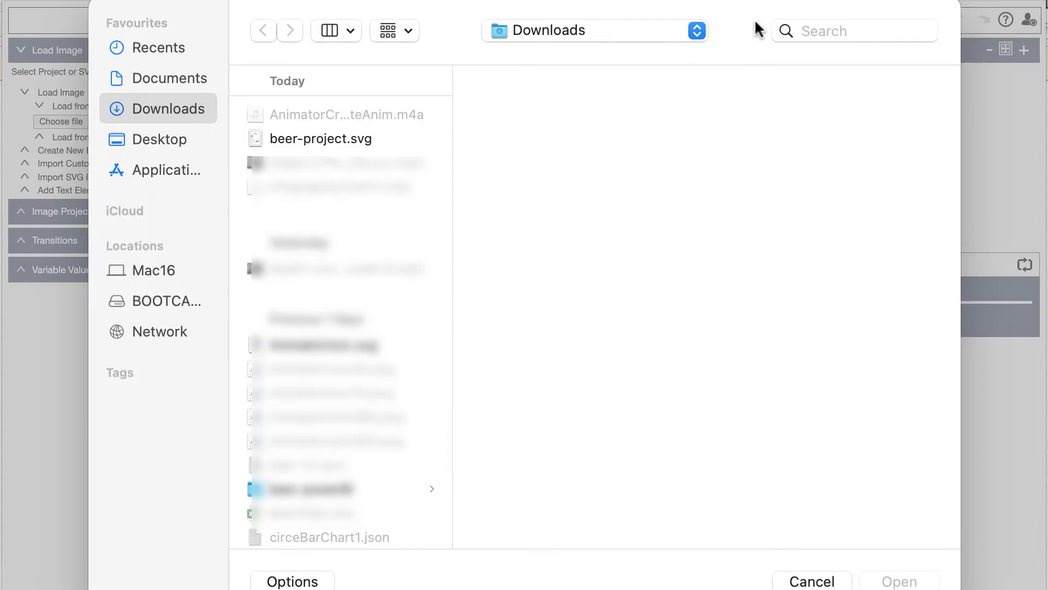
{"action": "double_click", "coordinate": [358, 138]}
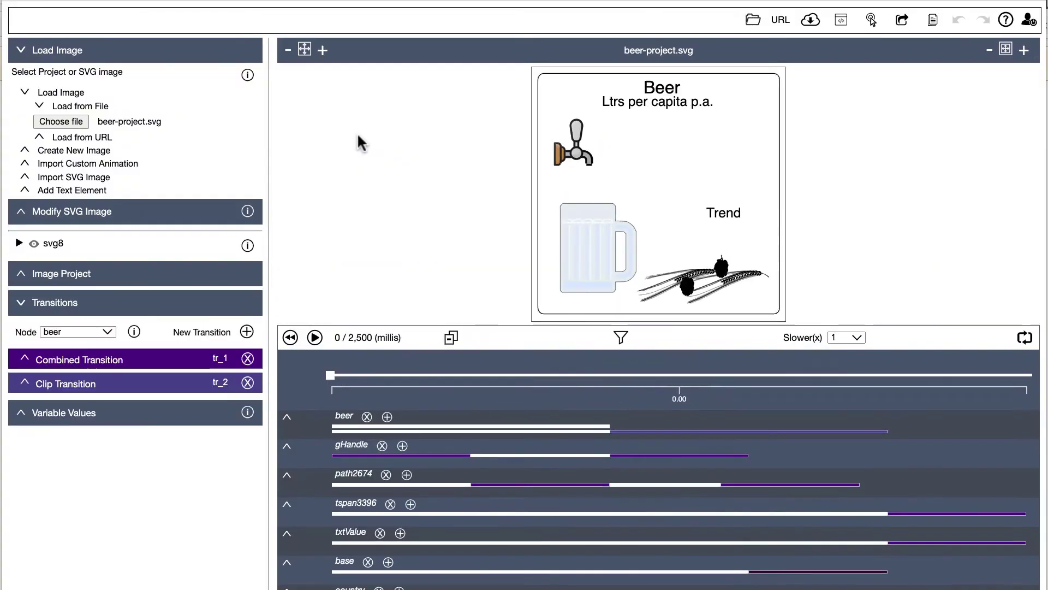
{"action": "left_click", "coordinate": [314, 338]}
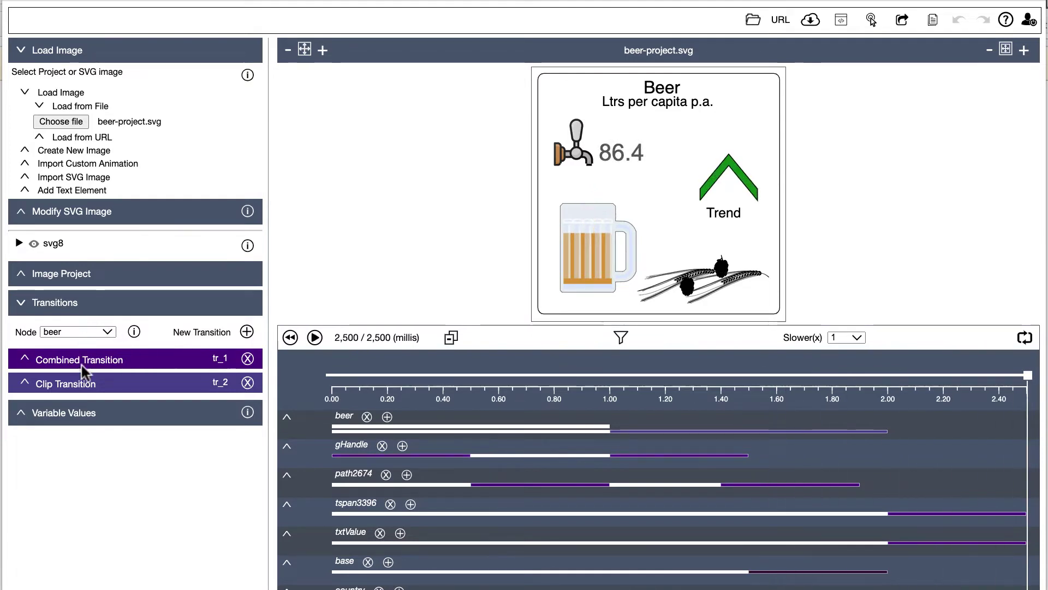
Step: Expand the beer node's Clip Transition and its clip settings to examine the clip percentage and direction
{"action": "left_click", "coordinate": [82, 384]}
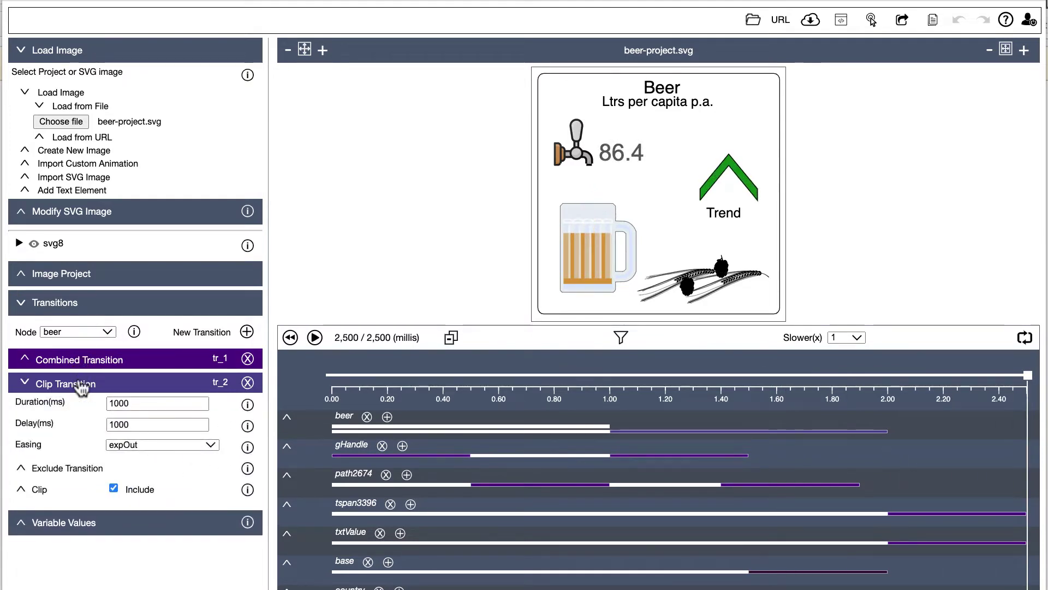
{"action": "scroll", "coordinate": [82, 387], "scroll_direction": "down", "scroll_amount": 1}
{"action": "left_click", "coordinate": [40, 458]}
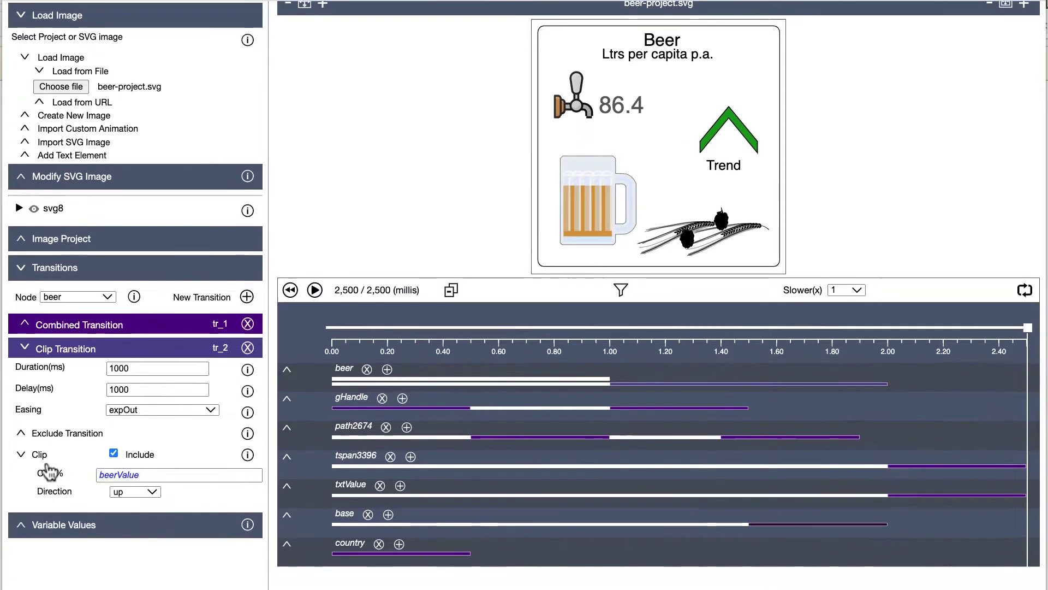
Step: Examine the text, font family and font size variables in the attributes of node tspan3396's Combined Transition
{"action": "left_click", "coordinate": [100, 303]}
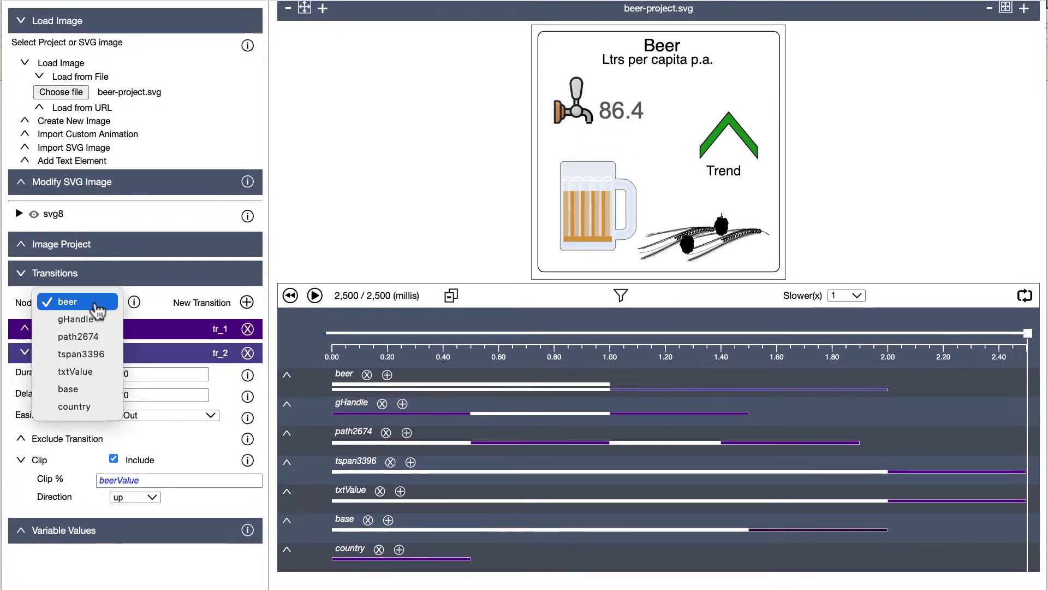
{"action": "left_click", "coordinate": [96, 360]}
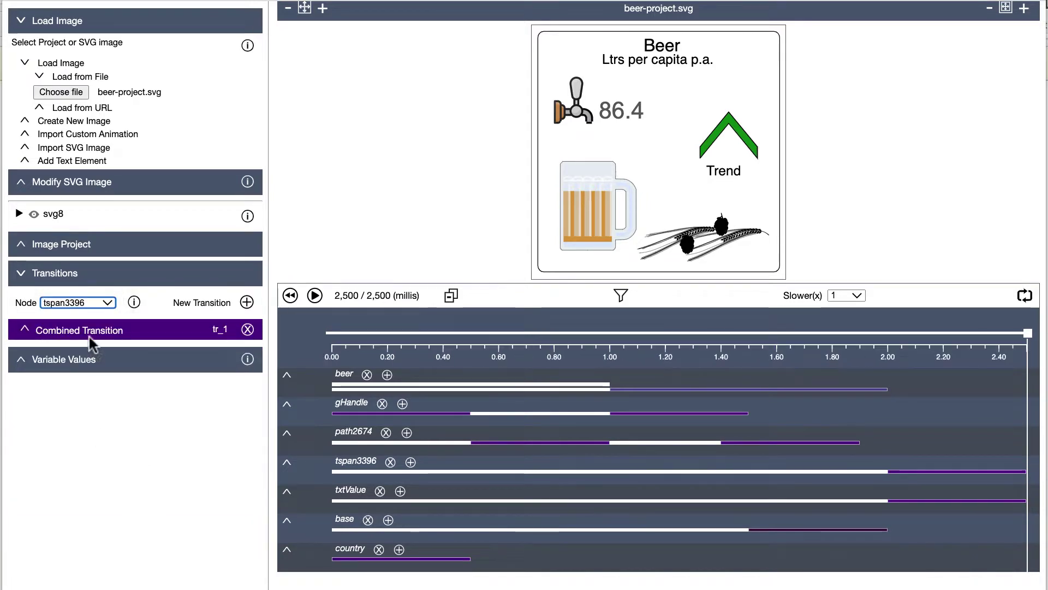
{"action": "left_click", "coordinate": [81, 342]}
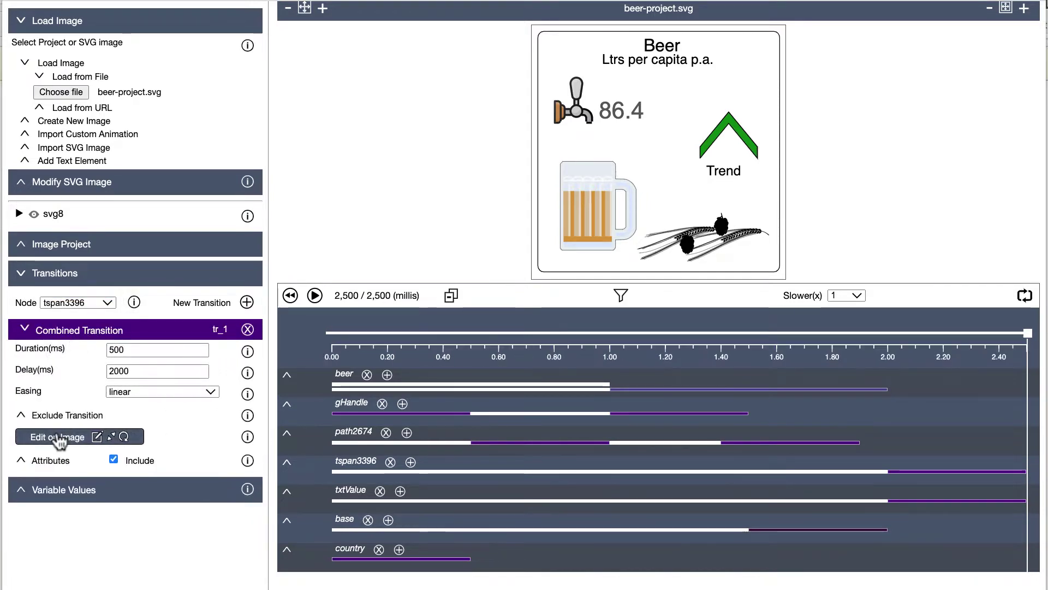
{"action": "left_click", "coordinate": [49, 465]}
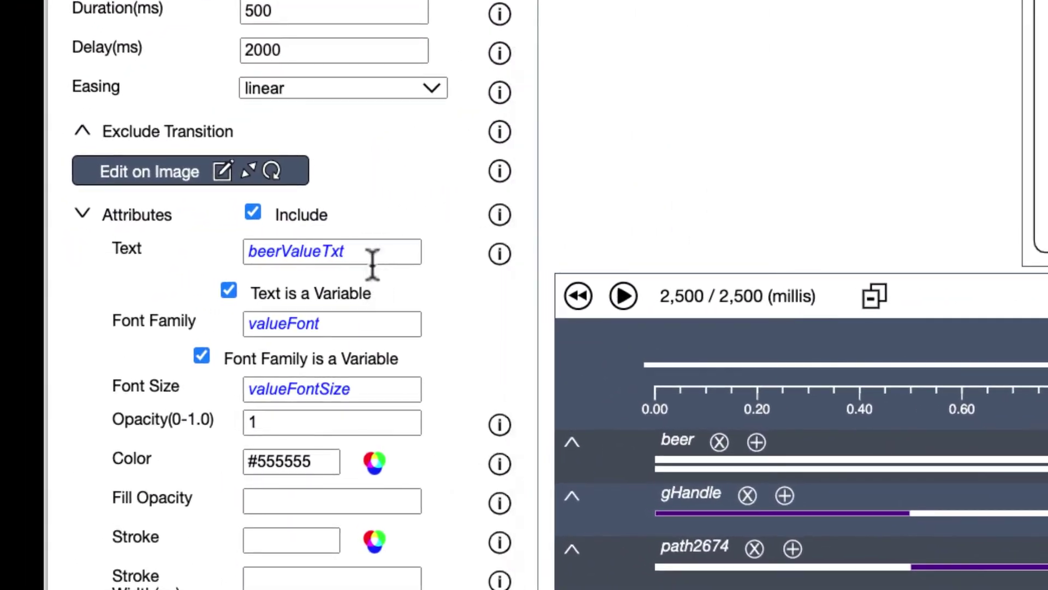
{"action": "double_click", "coordinate": [369, 253]}
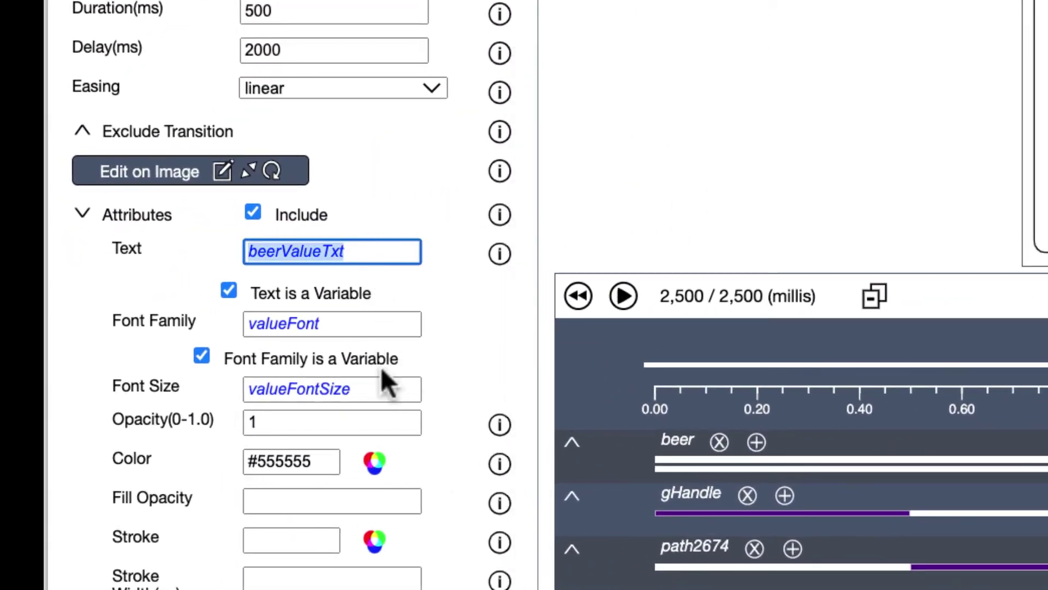
{"action": "double_click", "coordinate": [378, 388]}
{"action": "double_click", "coordinate": [366, 327]}
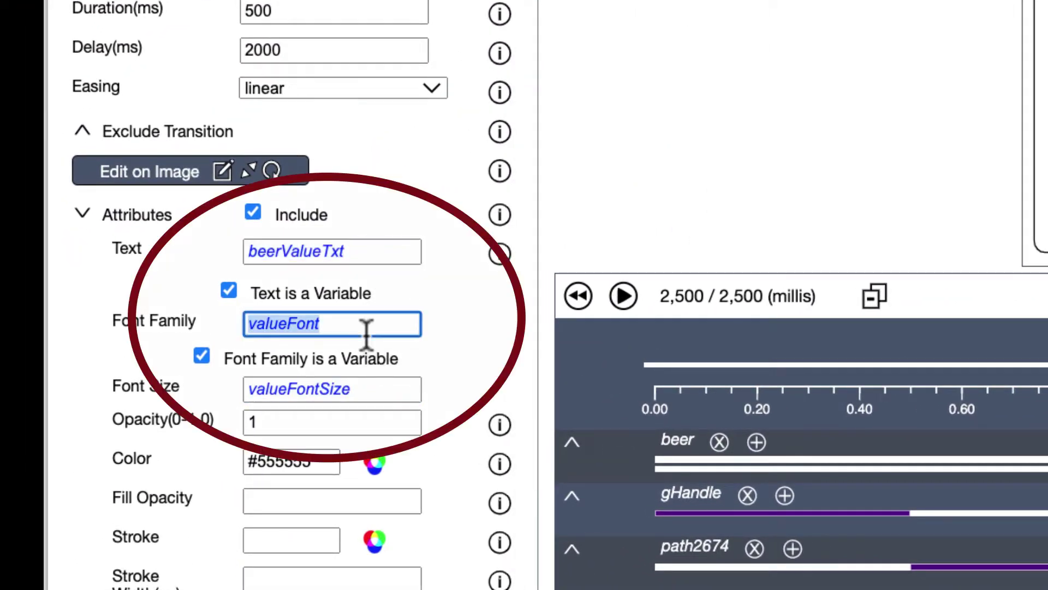
Step: Set beerValue to 67 and beerValueTxt to 68 in the variable values and play the animation
{"action": "scroll", "coordinate": [342, 450], "scroll_direction": "down", "scroll_amount": 8}
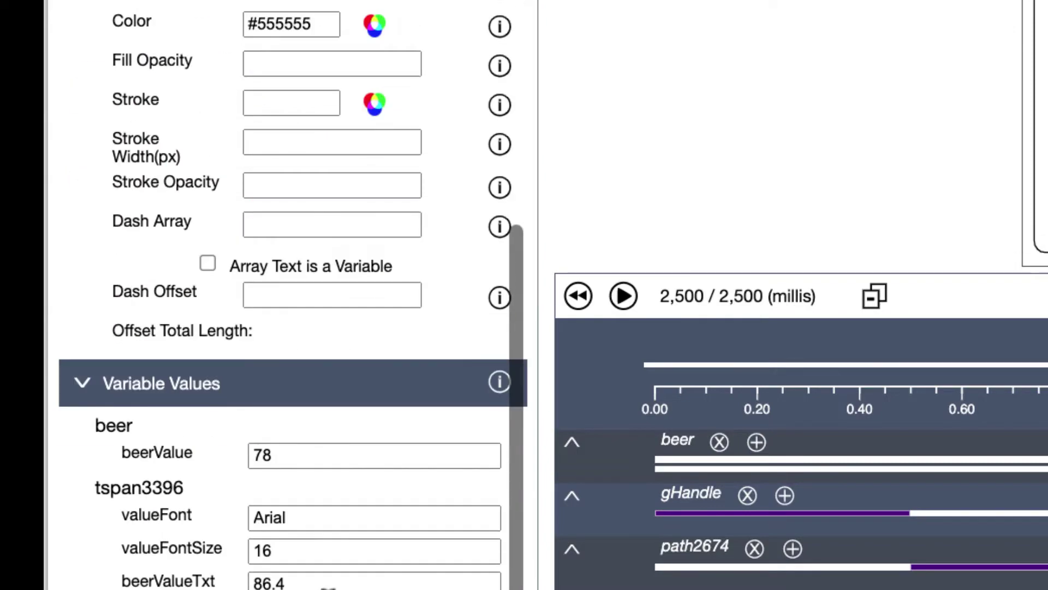
{"action": "left_click", "coordinate": [325, 461]}
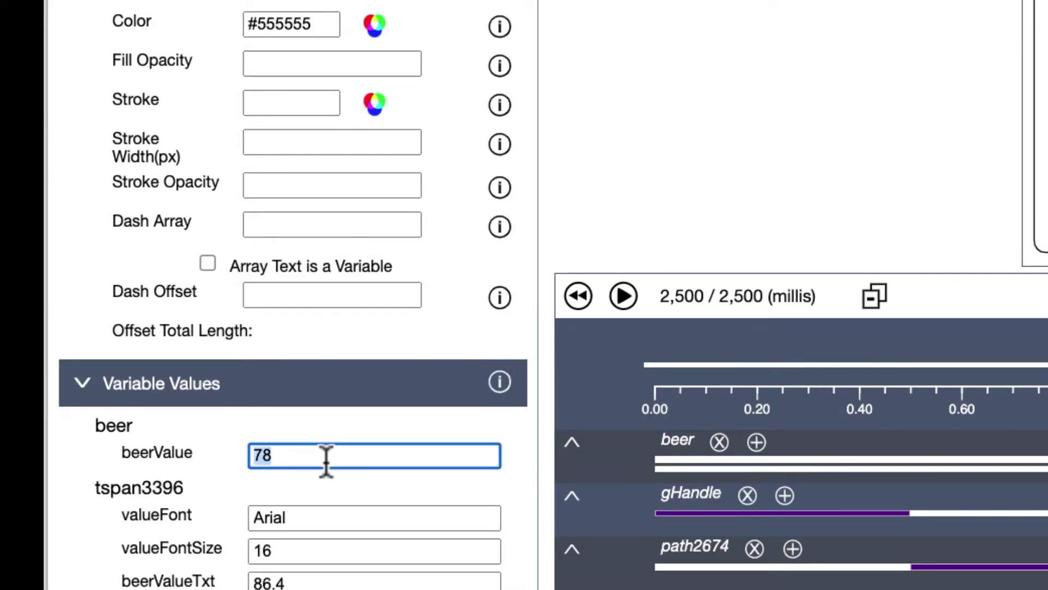
{"action": "type", "text": "67"}
{"action": "double_click", "coordinate": [316, 582]}
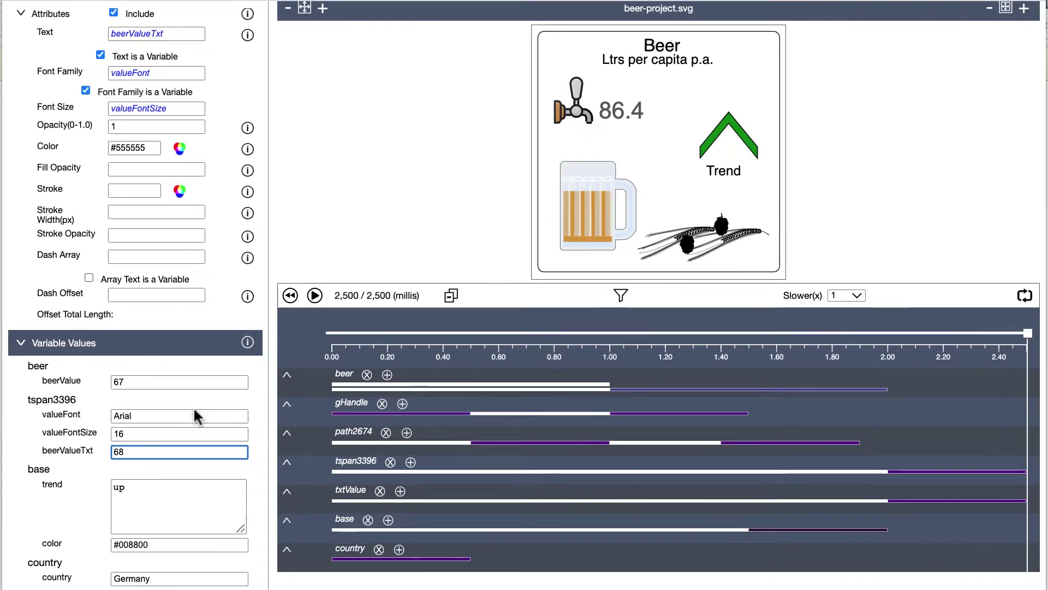
{"action": "left_click", "coordinate": [316, 297]}
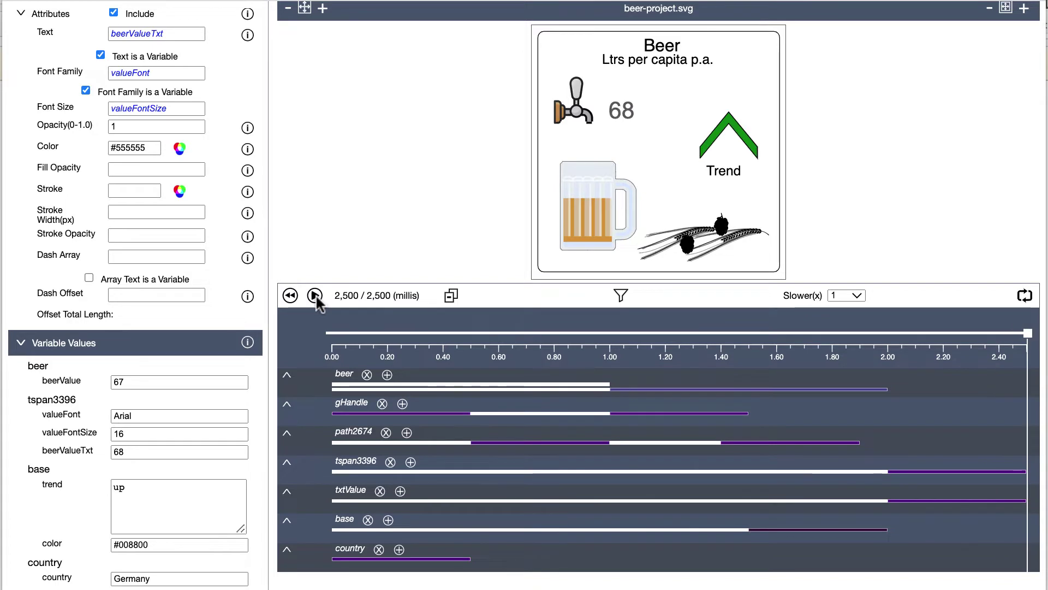
Step: Start a Tableau Extension export of the project as Importable and review the source type of each variable
{"action": "scroll", "coordinate": [114, 160], "scroll_direction": "up", "scroll_amount": 6}
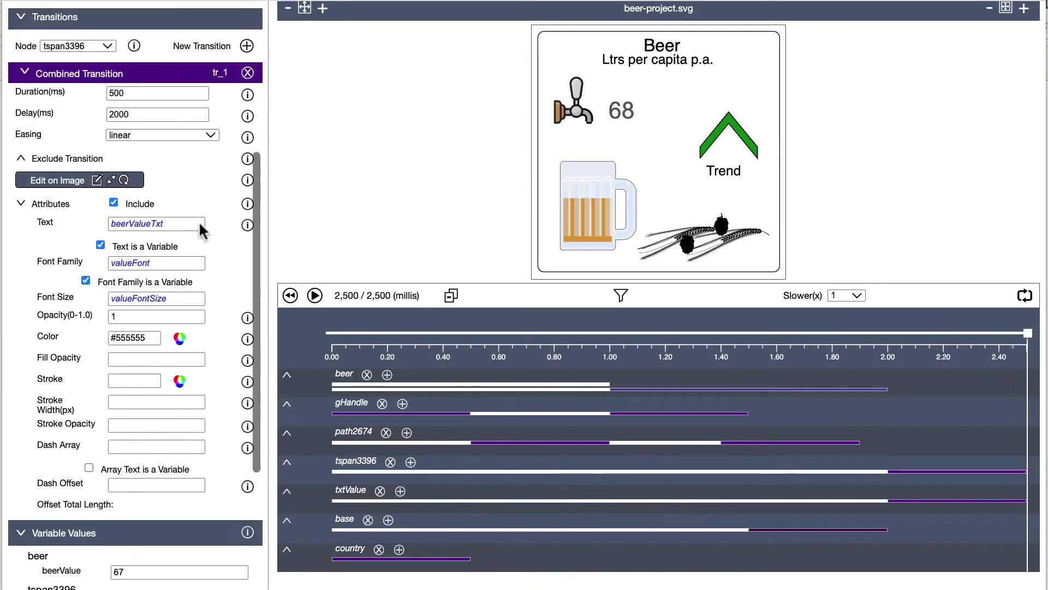
{"action": "left_click", "coordinate": [113, 157]}
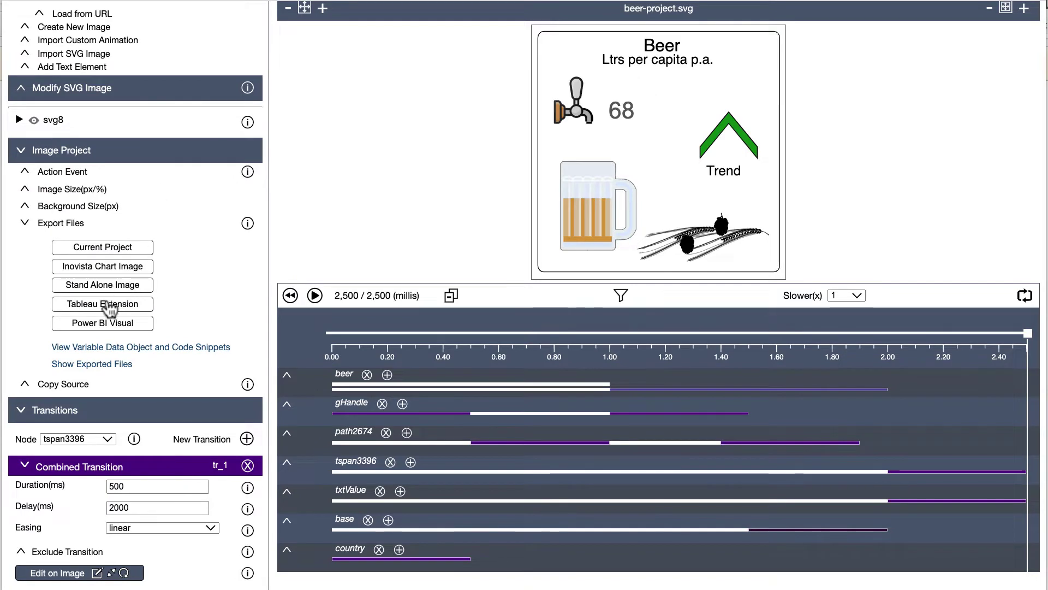
{"action": "left_click", "coordinate": [102, 305]}
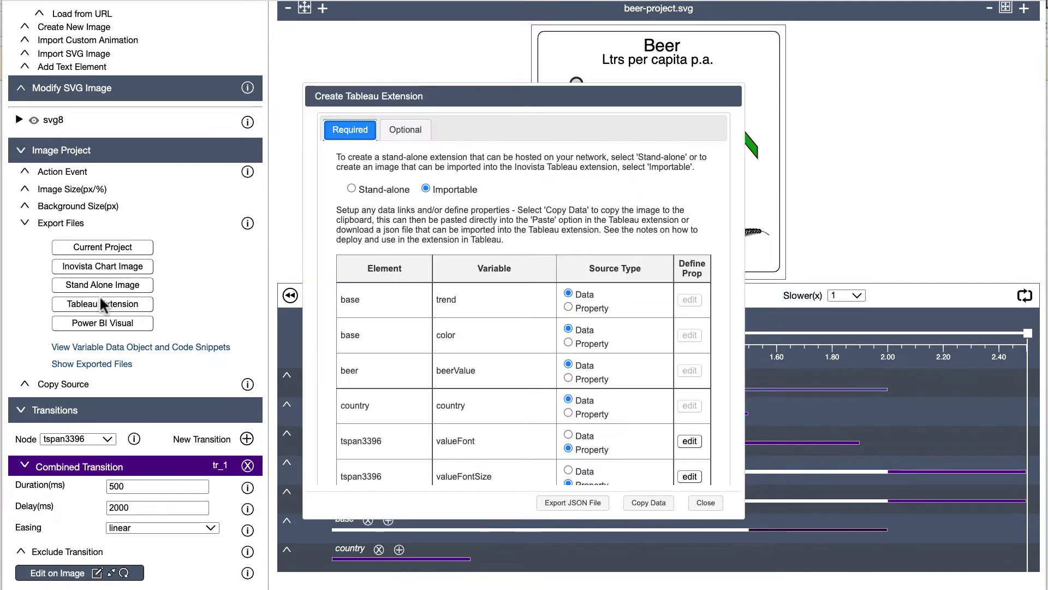
{"action": "left_click", "coordinate": [351, 188]}
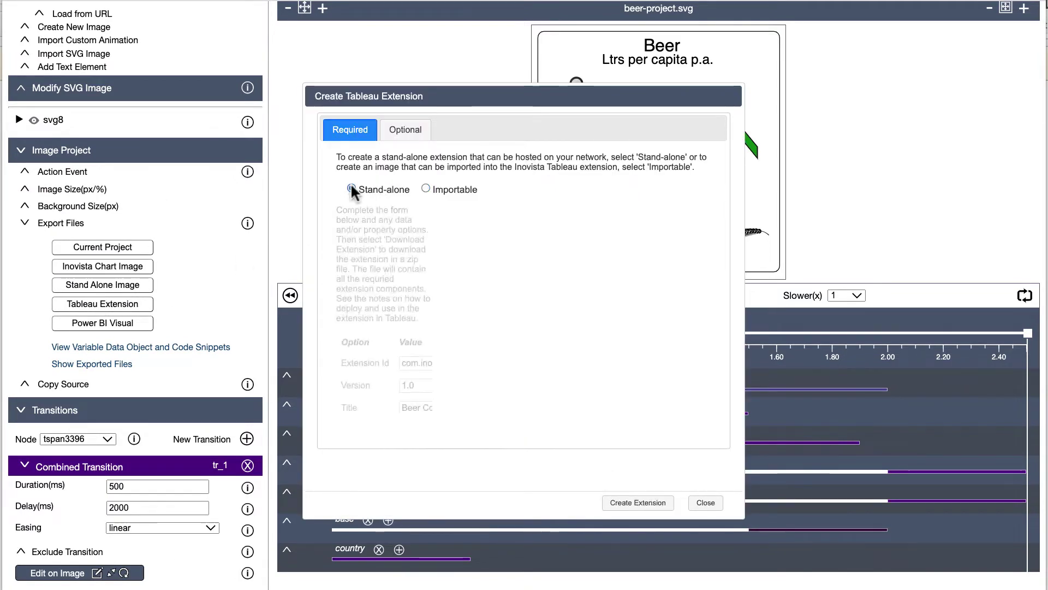
{"action": "left_click", "coordinate": [425, 188]}
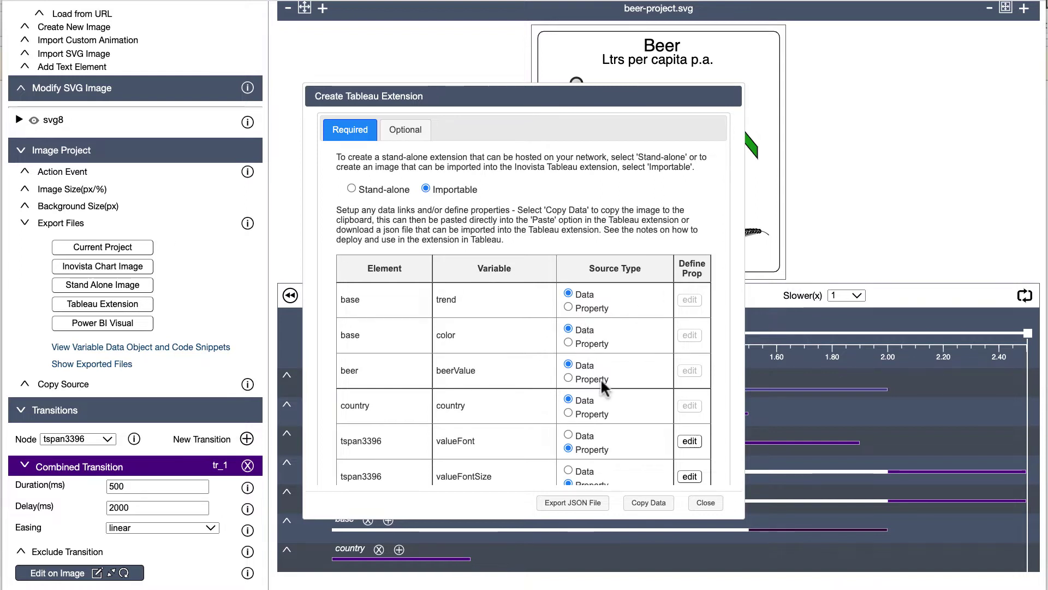
{"action": "scroll", "coordinate": [604, 388], "scroll_direction": "down", "scroll_amount": 3}
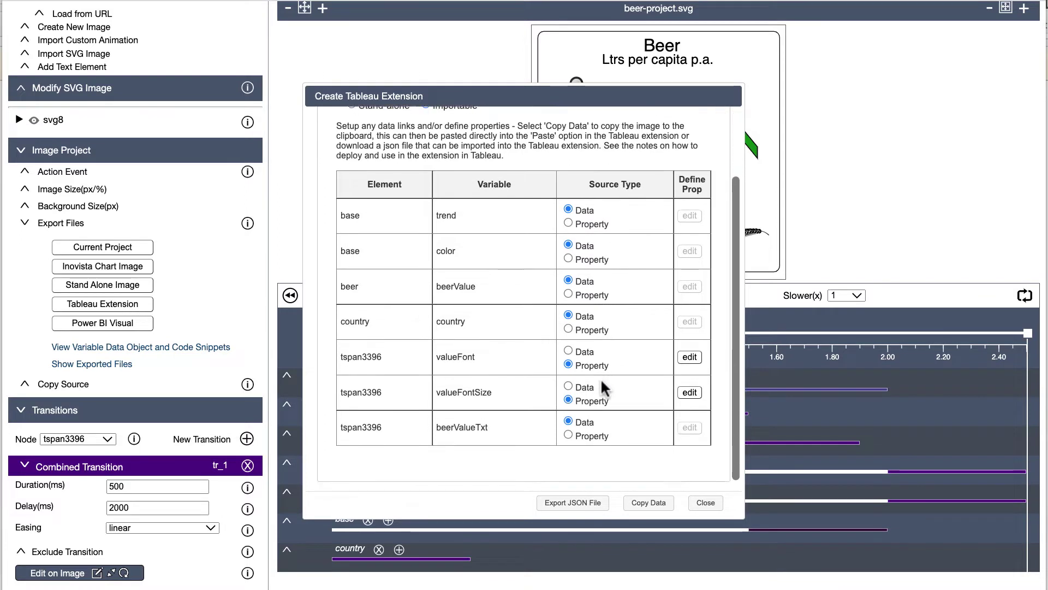
{"action": "scroll", "coordinate": [603, 389], "scroll_direction": "up", "scroll_amount": 3}
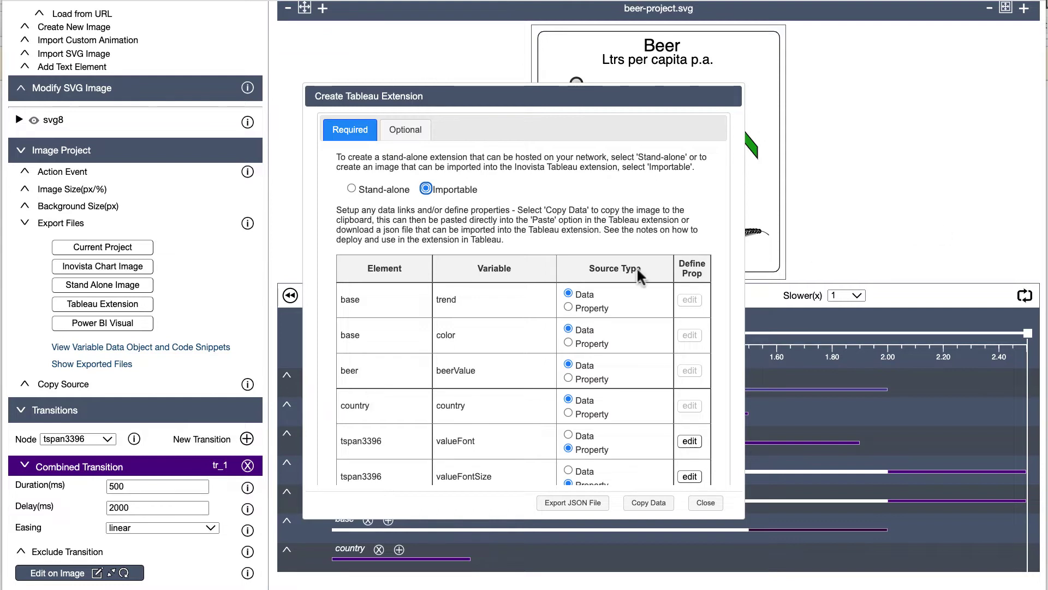
{"action": "scroll", "coordinate": [486, 314], "scroll_direction": "down", "scroll_amount": 2}
{"action": "scroll", "coordinate": [476, 320], "scroll_direction": "up", "scroll_amount": 1}
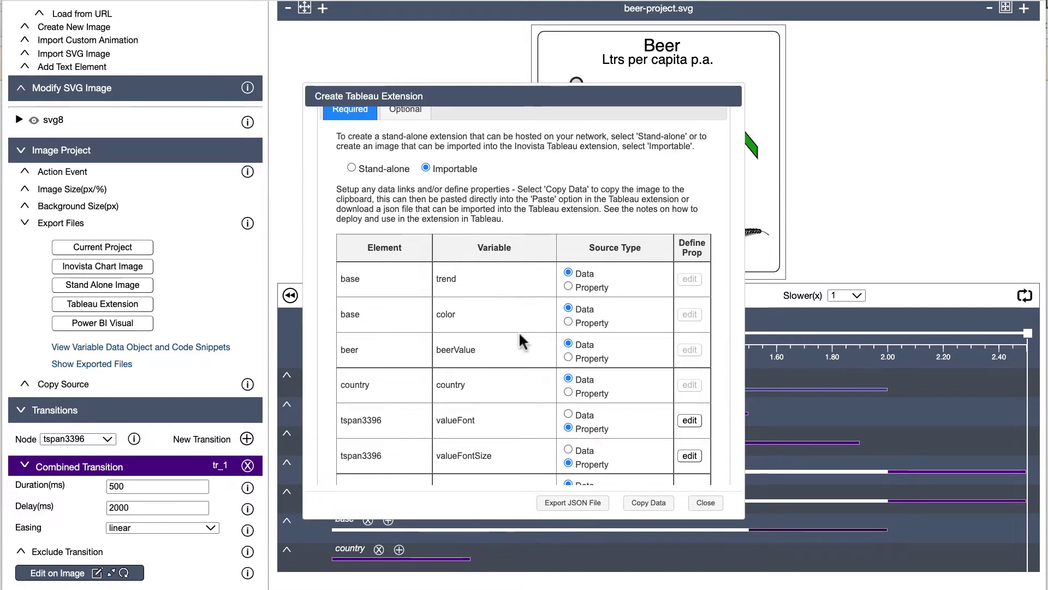
{"action": "scroll", "coordinate": [521, 341], "scroll_direction": "down", "scroll_amount": 2}
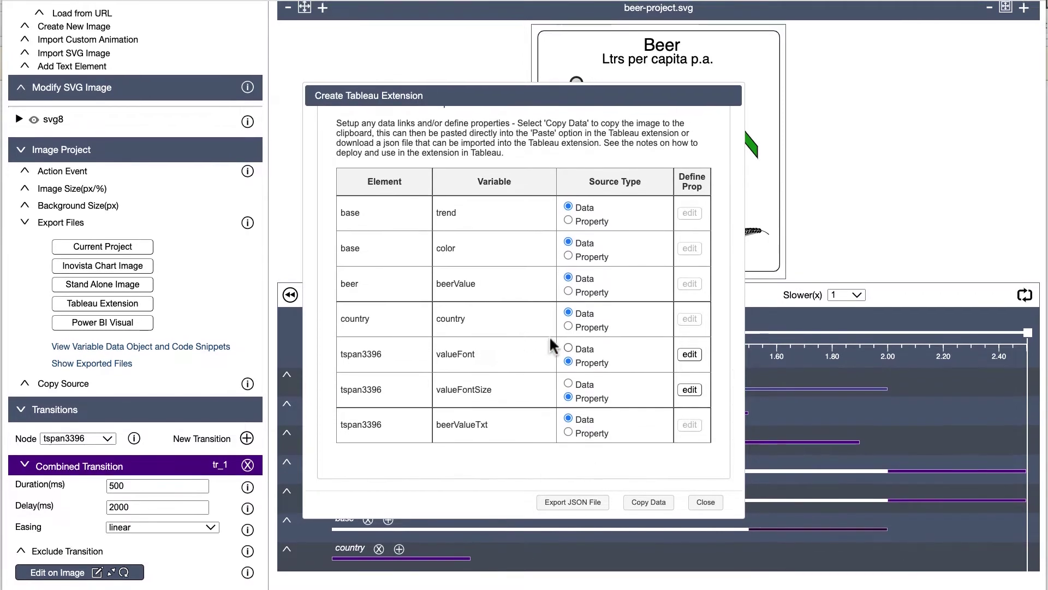
Step: Try the List property type in the valueFont property definition and discard the change
{"action": "left_click", "coordinate": [690, 355]}
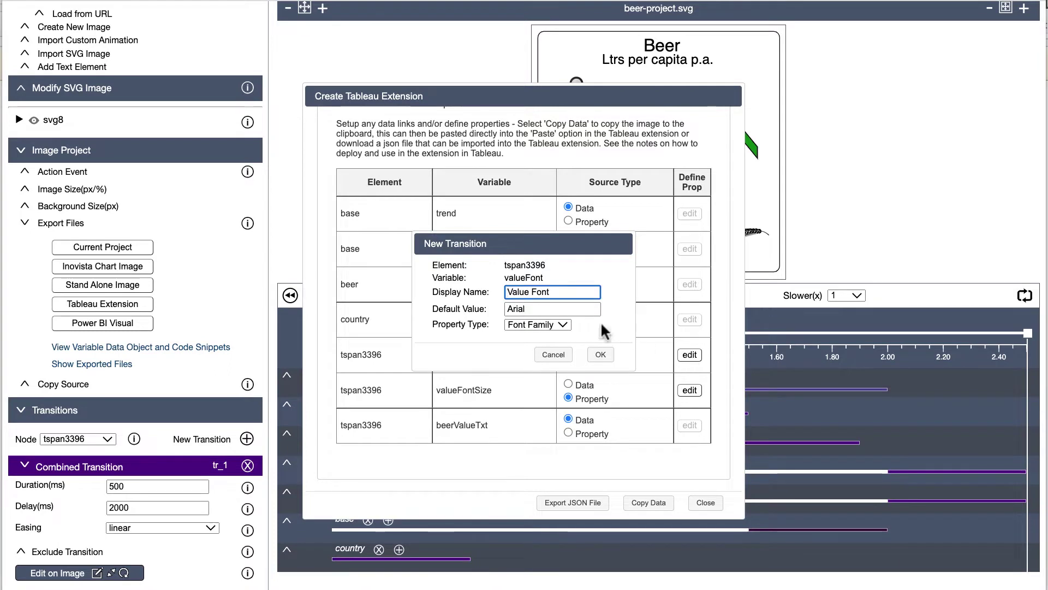
{"action": "left_click", "coordinate": [559, 323]}
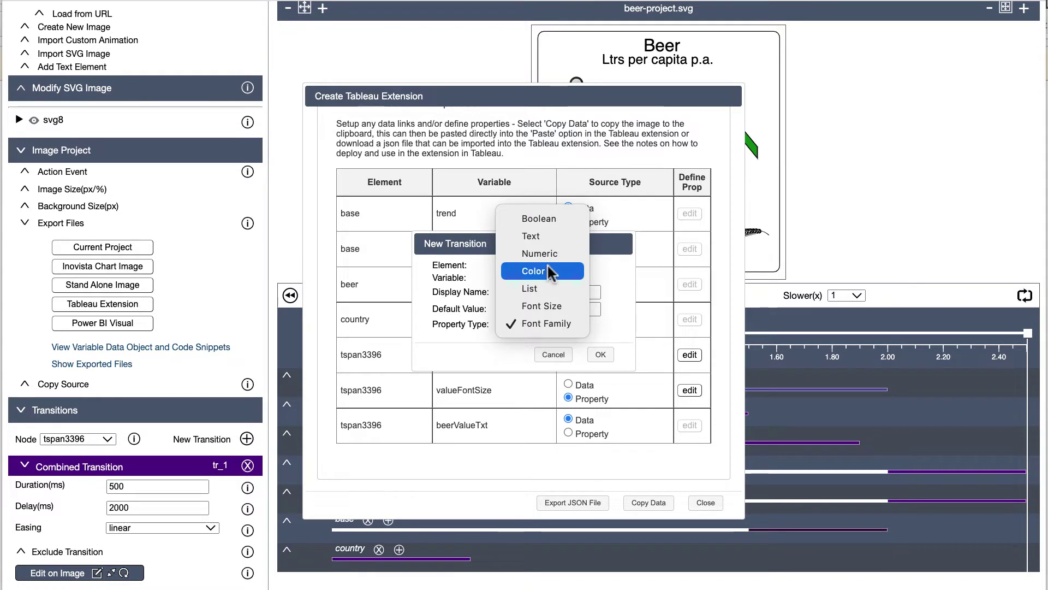
{"action": "left_click", "coordinate": [551, 288]}
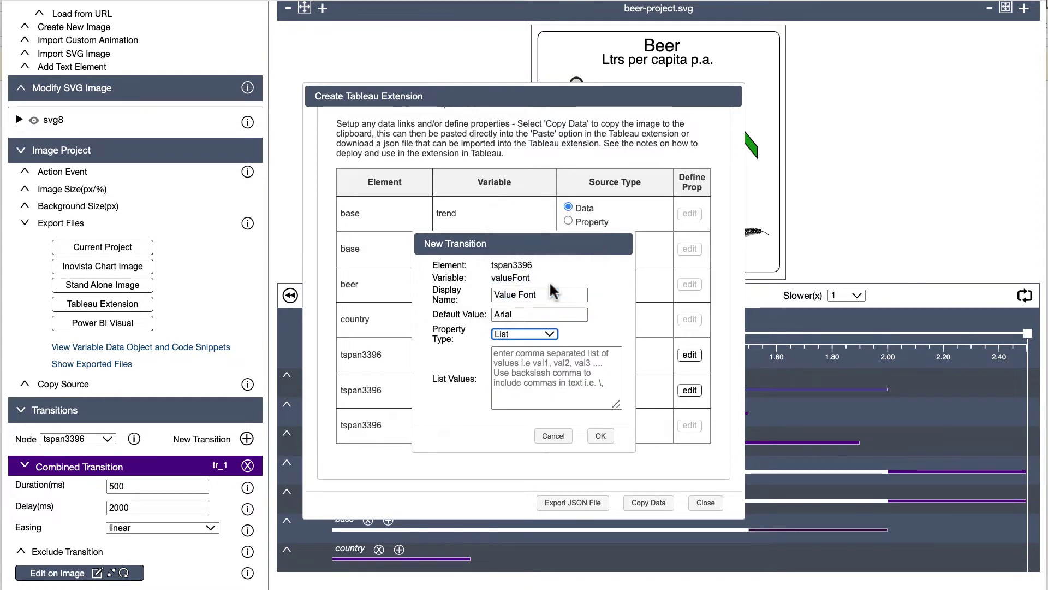
{"action": "left_click", "coordinate": [553, 363]}
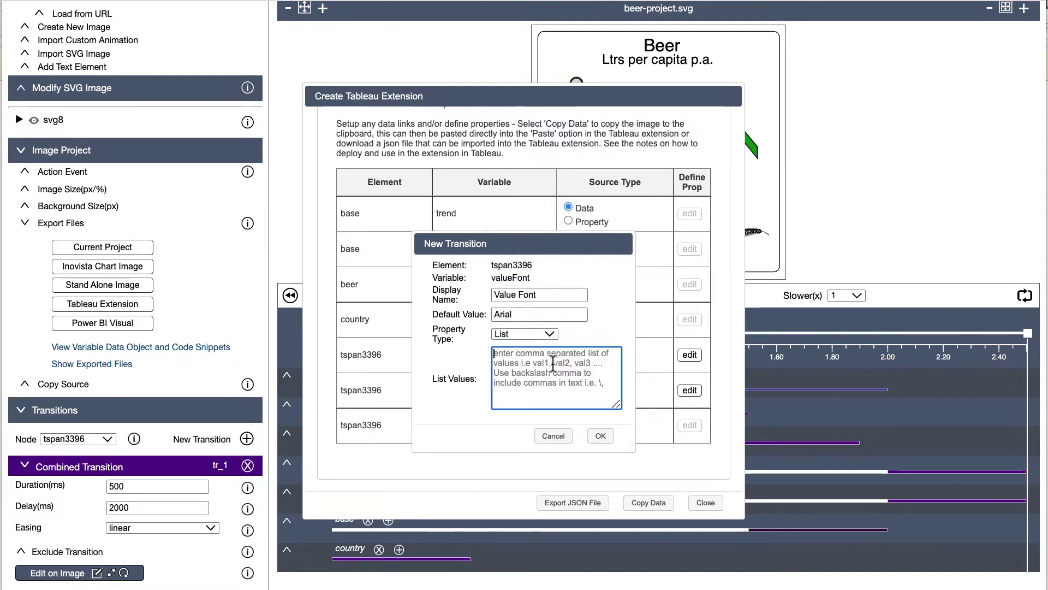
{"action": "left_click", "coordinate": [553, 436]}
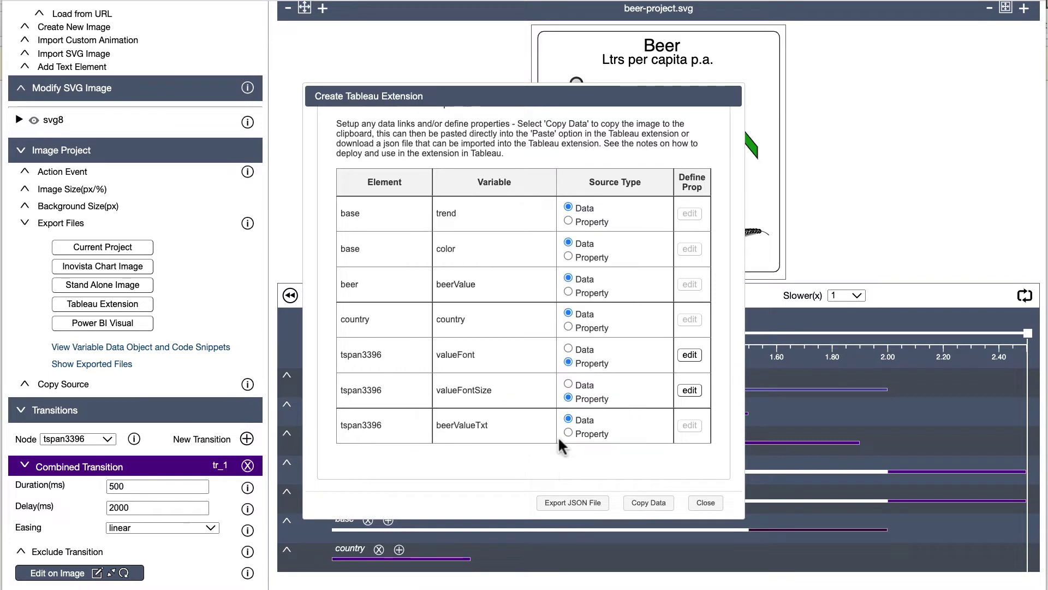
Step: Accept the valueFontSize property definition and export the importable Tableau image as a JSON file
{"action": "left_click", "coordinate": [689, 391]}
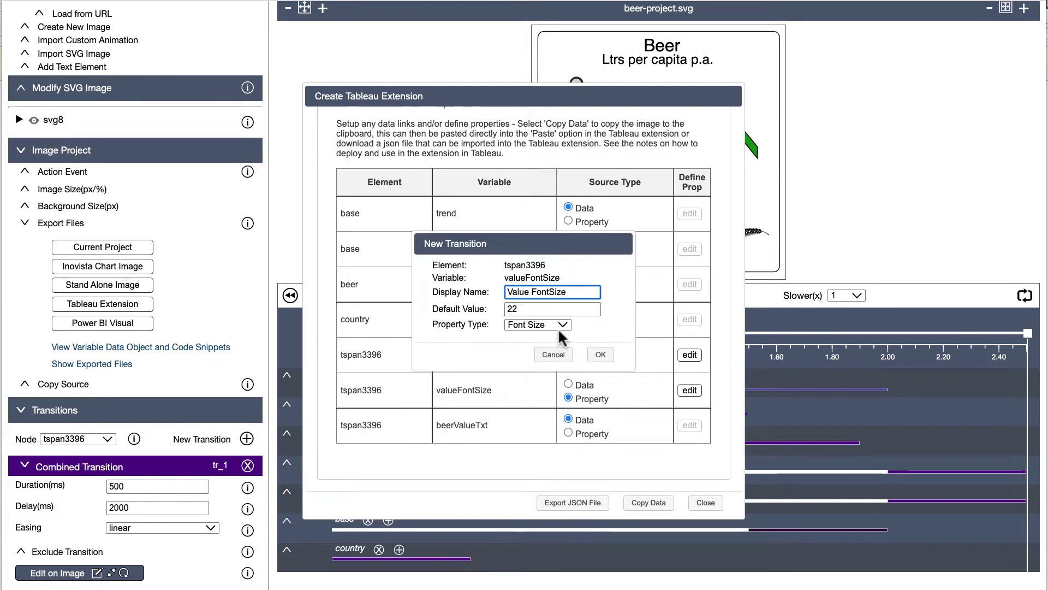
{"action": "left_click", "coordinate": [600, 356]}
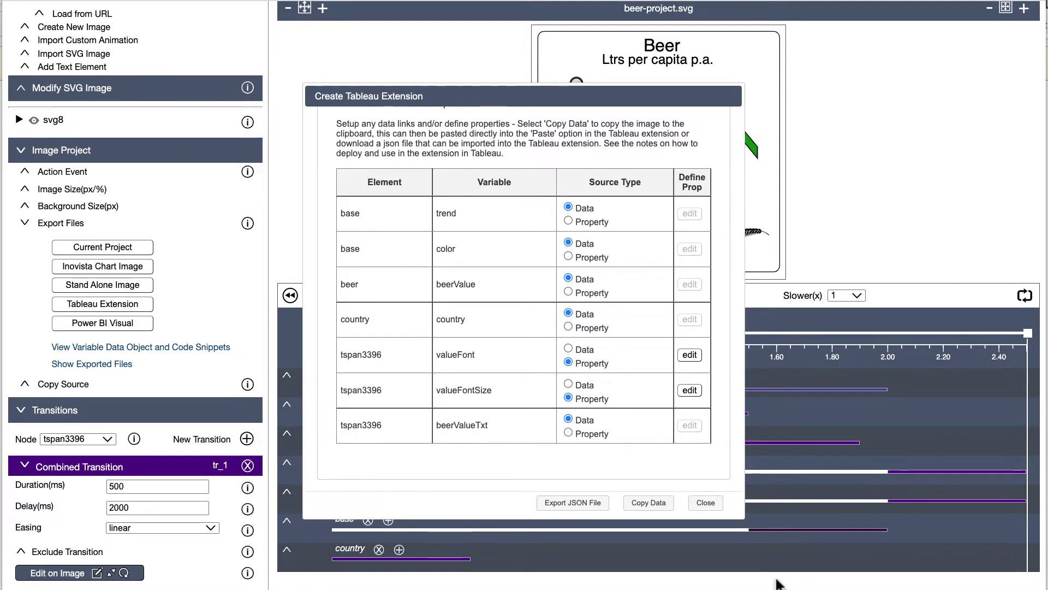
{"action": "scroll", "coordinate": [810, 284], "scroll_direction": "up", "scroll_amount": 3}
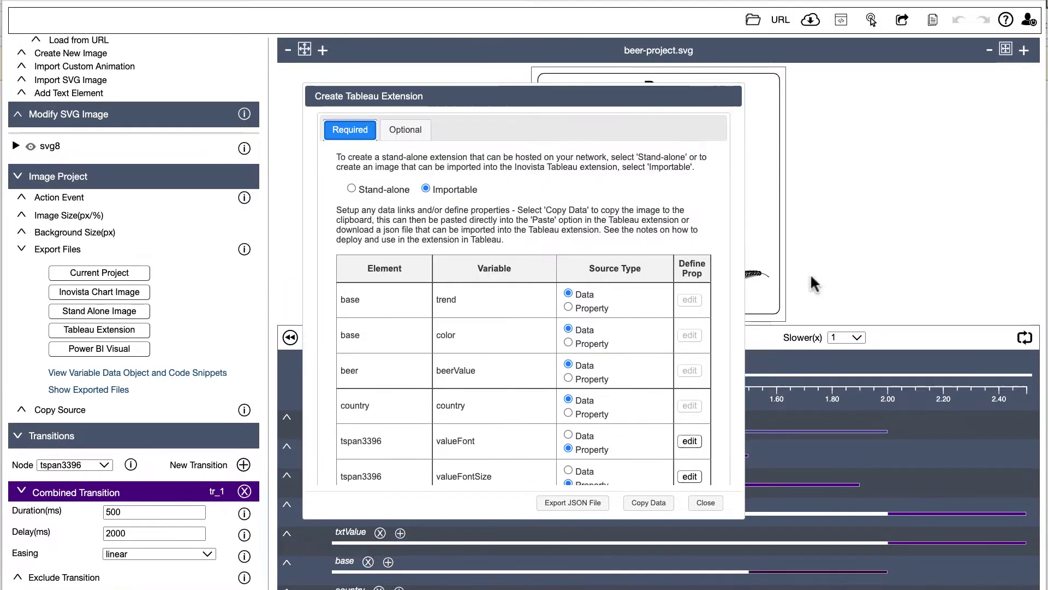
{"action": "left_click", "coordinate": [577, 504]}
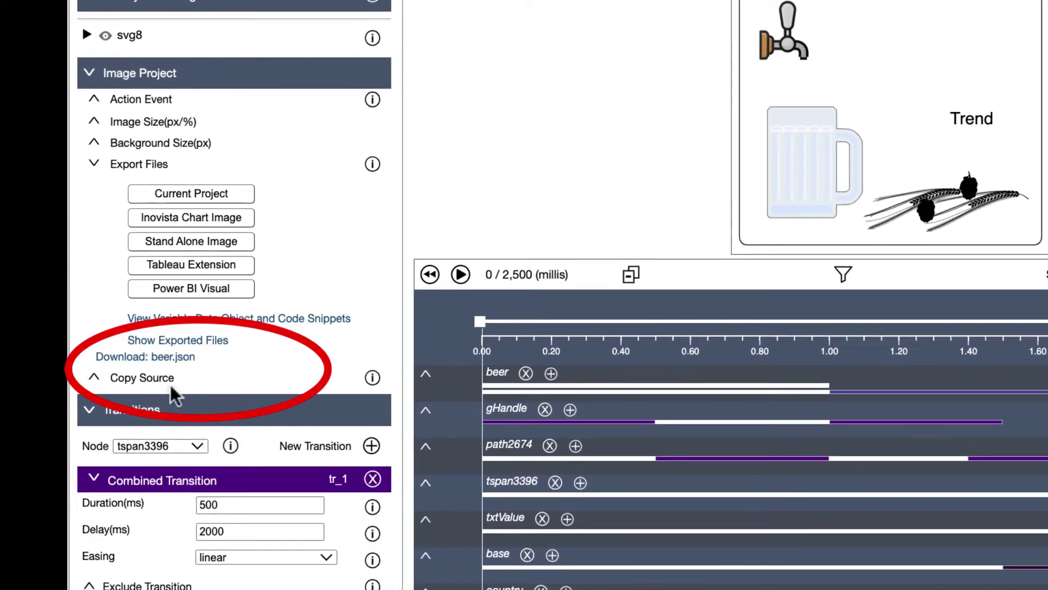
Step: Reopen the Tableau Extension export and copy the image data to the clipboard
{"action": "left_click", "coordinate": [186, 265]}
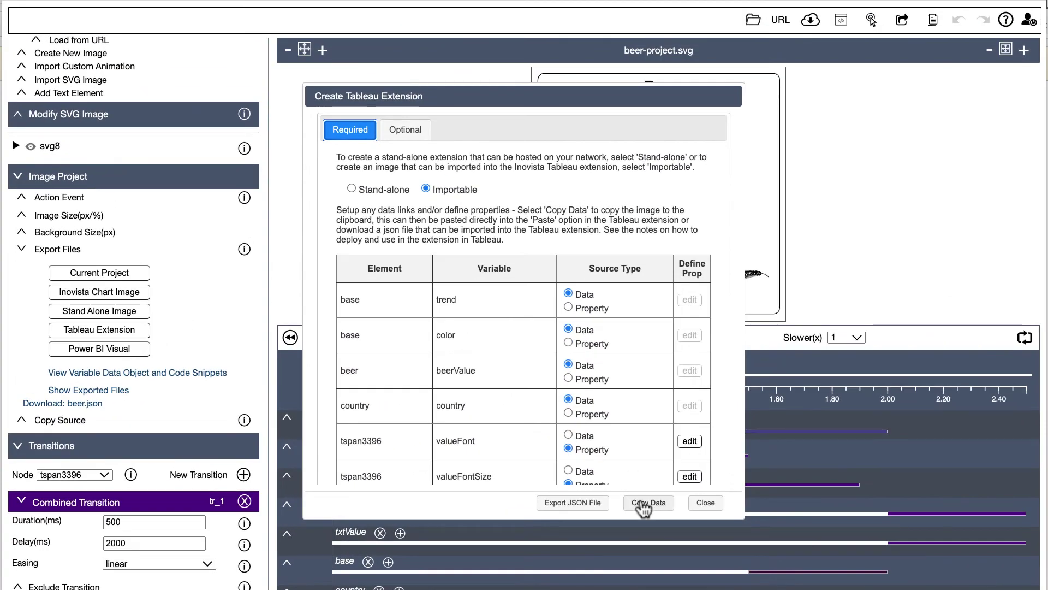
{"action": "left_click", "coordinate": [644, 505]}
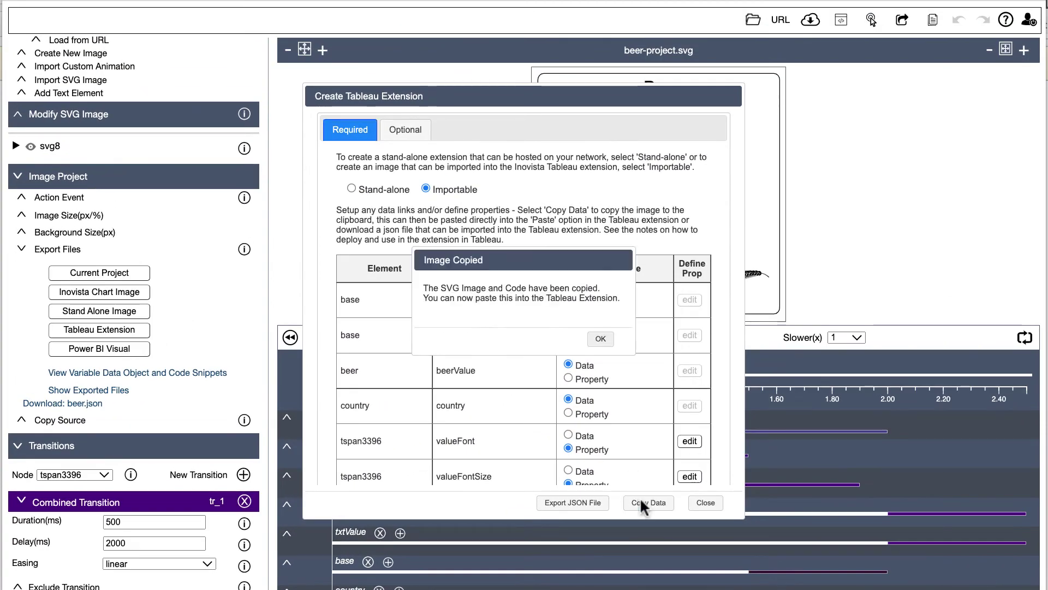
{"action": "left_click", "coordinate": [599, 339]}
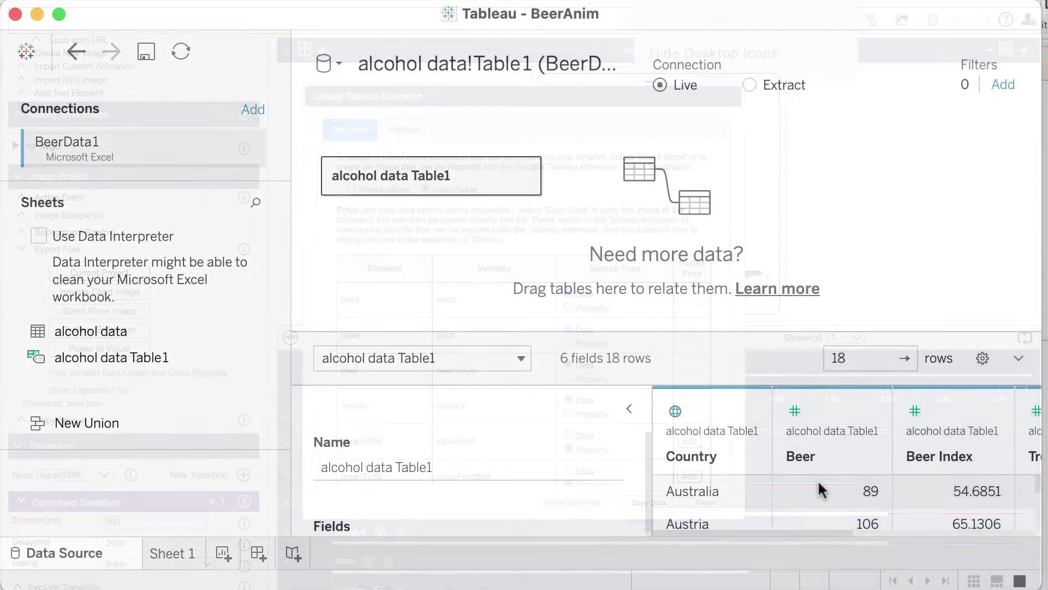
Step: Switch to the BeerAnim workbook in Tableau and examine the Country, Beer, Beer Index and Trend Value columns of alcohol data Table1
{"action": "scroll", "coordinate": [818, 480], "scroll_direction": "down", "scroll_amount": 3}
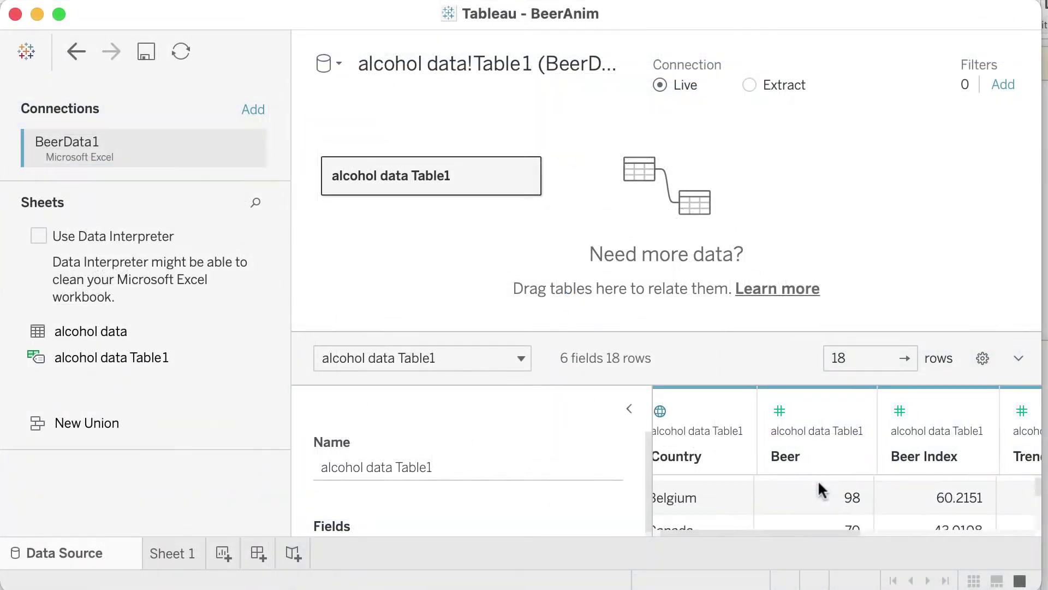
{"action": "scroll", "coordinate": [818, 481], "scroll_direction": "right", "scroll_amount": 2}
{"action": "scroll", "coordinate": [818, 489], "scroll_direction": "right", "scroll_amount": 1}
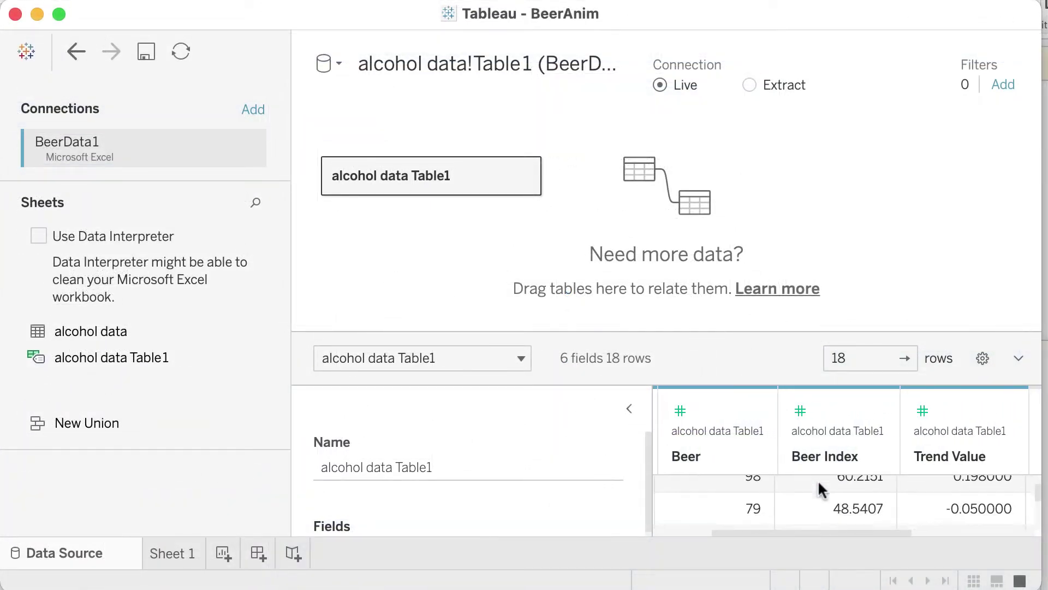
{"action": "scroll", "coordinate": [818, 479], "scroll_direction": "up", "scroll_amount": 5}
{"action": "scroll", "coordinate": [818, 480], "scroll_direction": "left", "scroll_amount": 3}
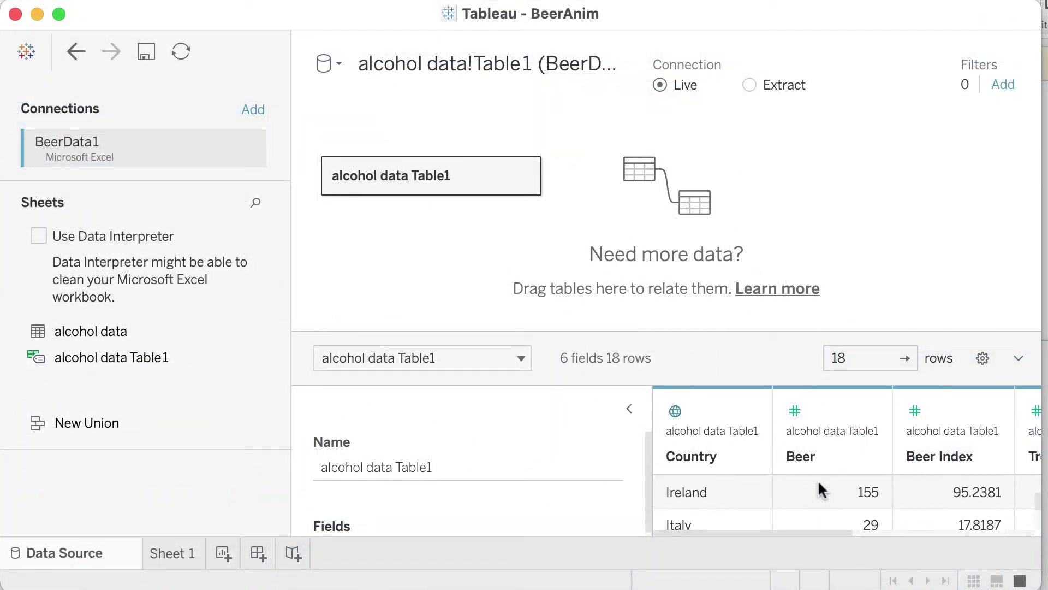
{"action": "scroll", "coordinate": [819, 484], "scroll_direction": "down", "scroll_amount": 1}
Step: Go to Sheet 1 and examine the calculation of the trendColor field
{"action": "left_click", "coordinate": [178, 550]}
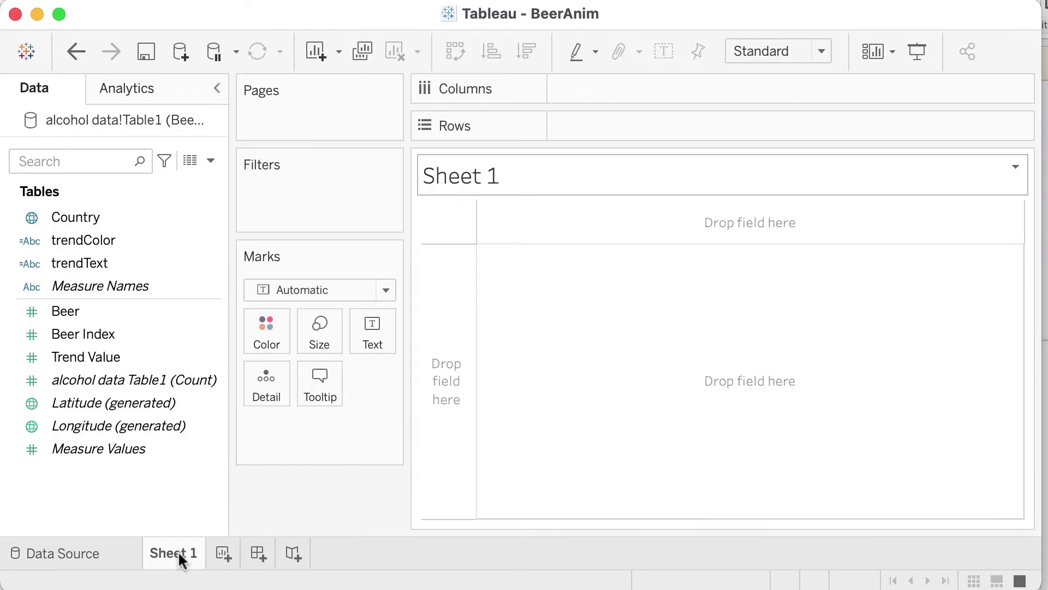
{"action": "left_click", "coordinate": [113, 246]}
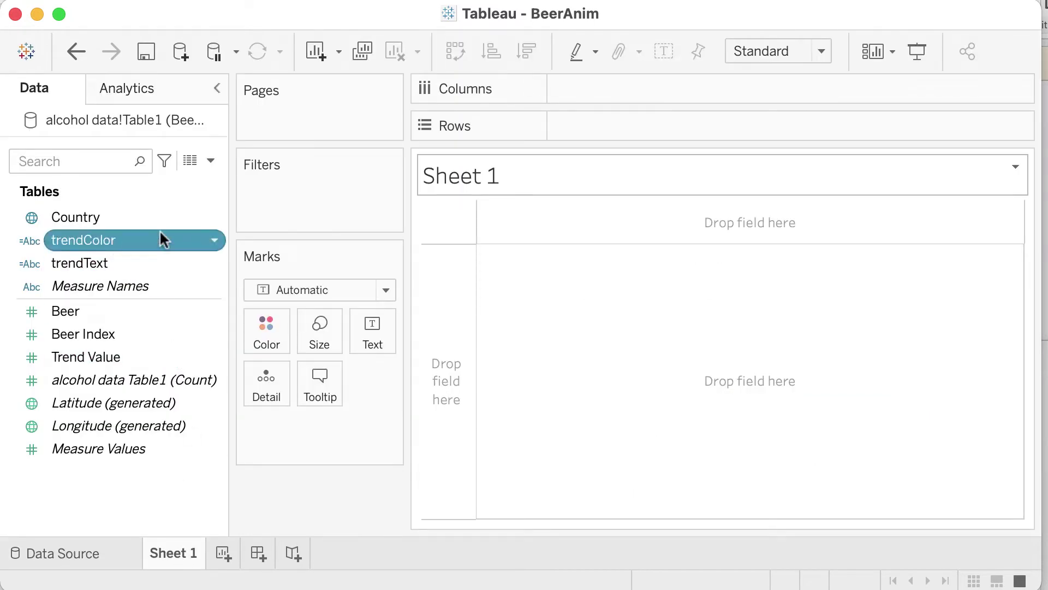
{"action": "left_click", "coordinate": [212, 243]}
{"action": "left_click", "coordinate": [234, 338]}
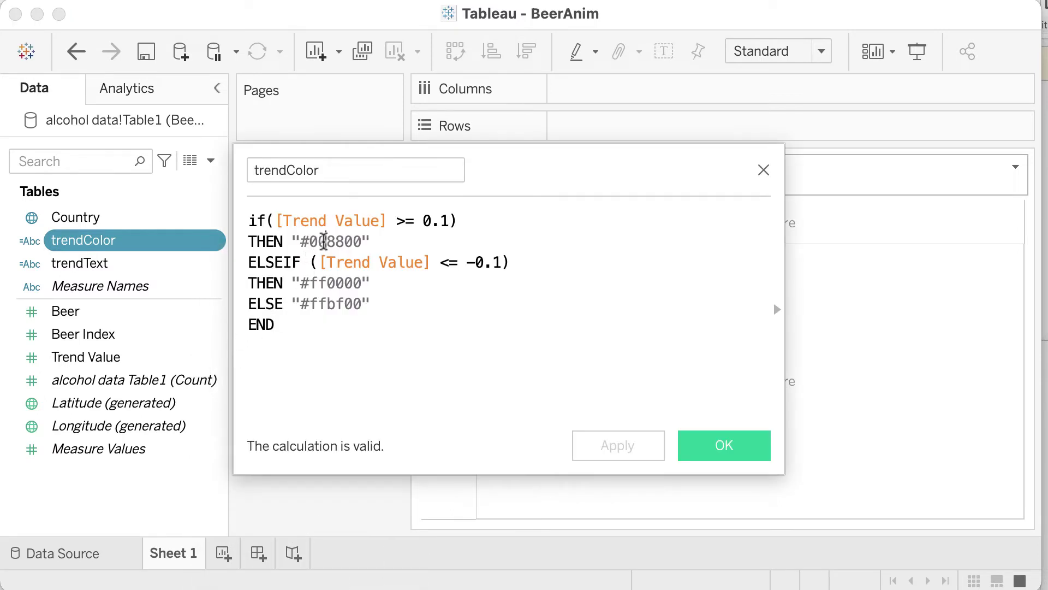
{"action": "double_click", "coordinate": [325, 241]}
{"action": "left_click", "coordinate": [714, 444]}
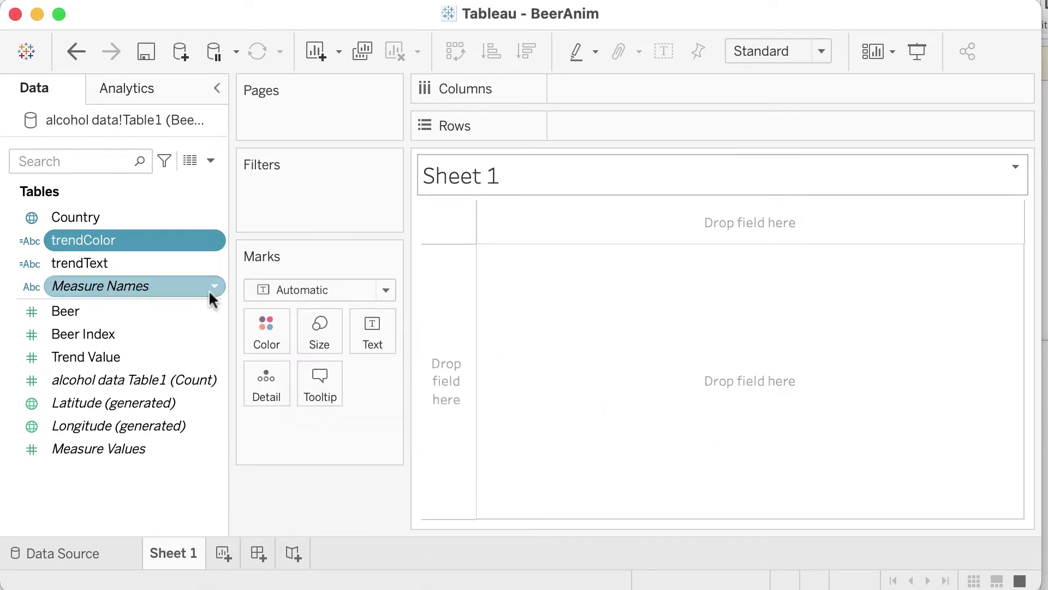
Step: Examine the calculation of the trendText field
{"action": "left_click", "coordinate": [164, 263]}
{"action": "left_click", "coordinate": [213, 265]}
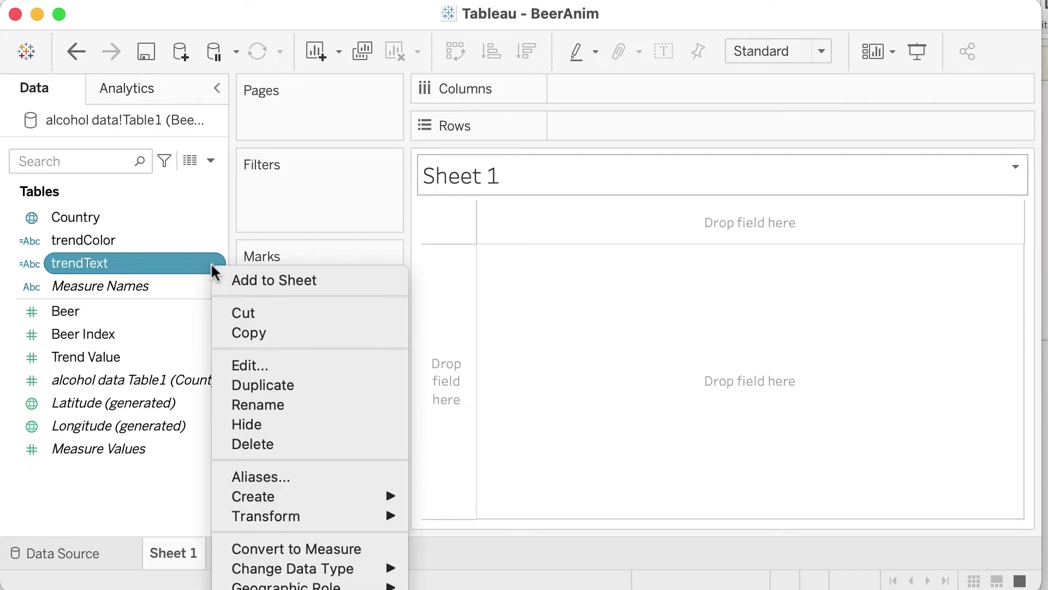
{"action": "left_click", "coordinate": [228, 365]}
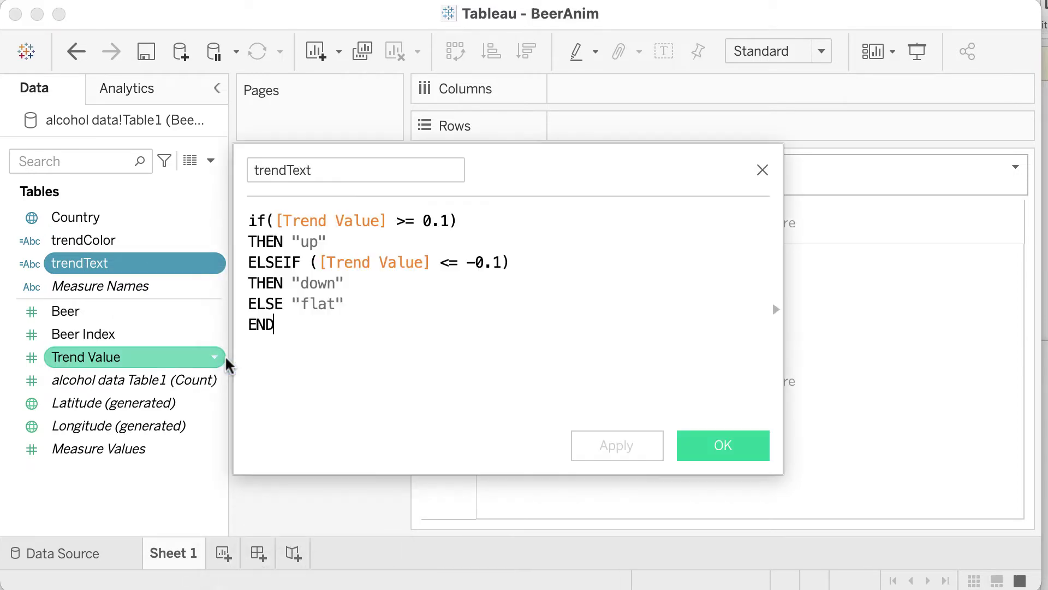
{"action": "left_click", "coordinate": [692, 453]}
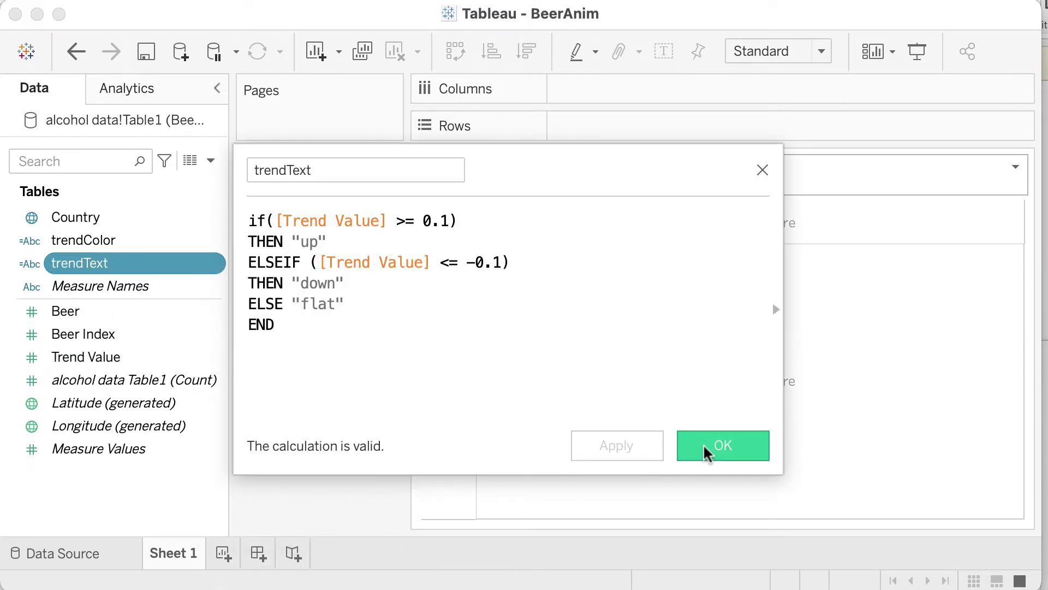
Step: Add Country, trendColor, trendText, Beer, Beer Index and Trend Value as Detail marks on Sheet 1
{"action": "left_click", "coordinate": [101, 217]}
{"action": "left_click", "coordinate": [90, 258], "text": "shift"}
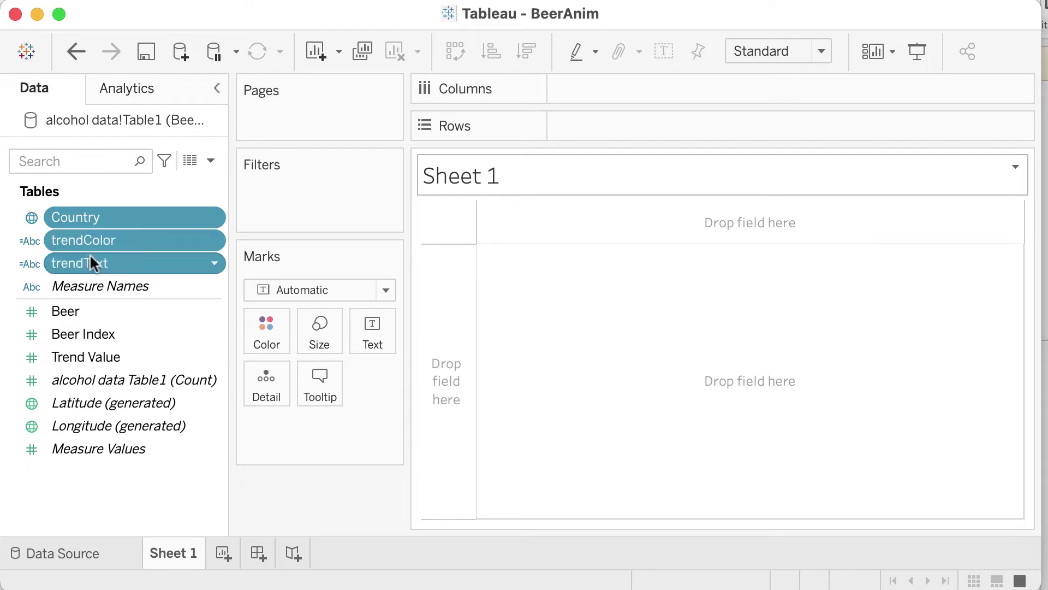
{"action": "mouse_move", "coordinate": [90, 254]}
{"action": "left_mouse_down"}
{"action": "mouse_move", "coordinate": [167, 296]}
{"action": "mouse_move", "coordinate": [265, 374]}
{"action": "left_mouse_up"}
{"action": "left_click", "coordinate": [74, 310]}
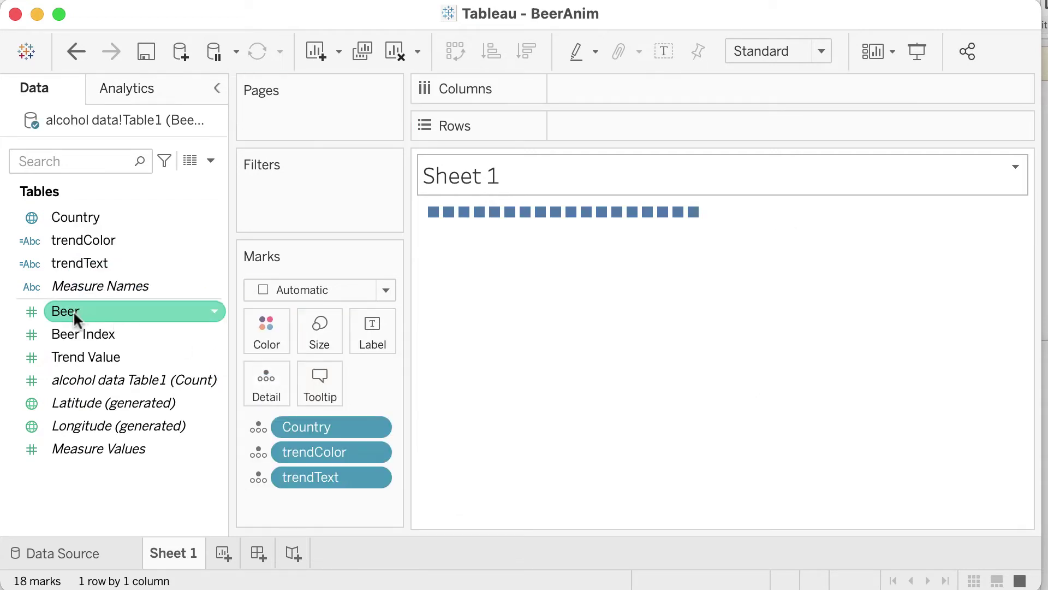
{"action": "left_click", "coordinate": [91, 359], "text": "shift"}
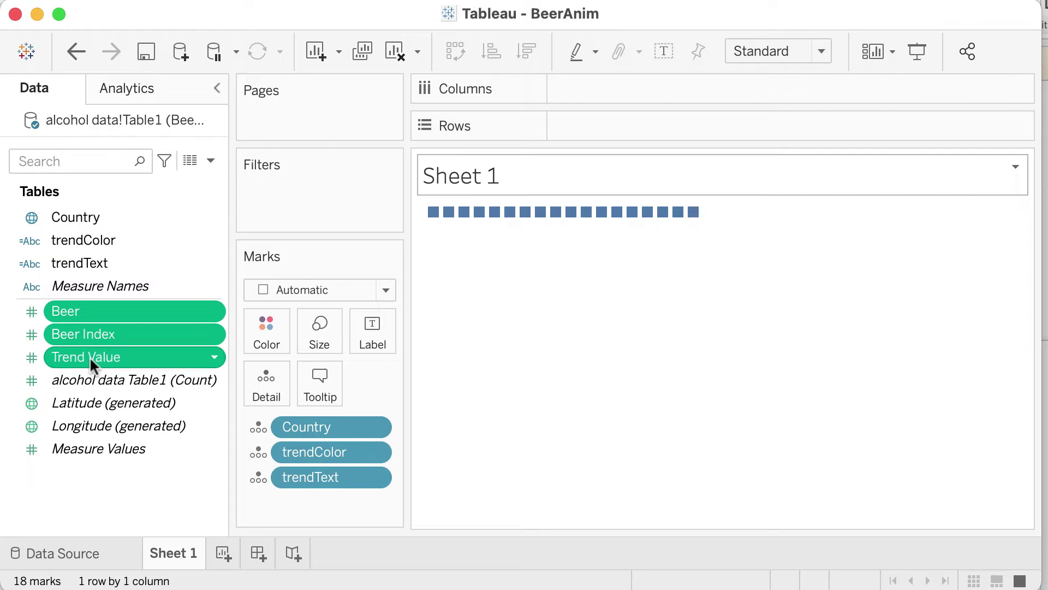
{"action": "left_click_drag", "start_coordinate": [89, 335], "coordinate": [265, 376]}
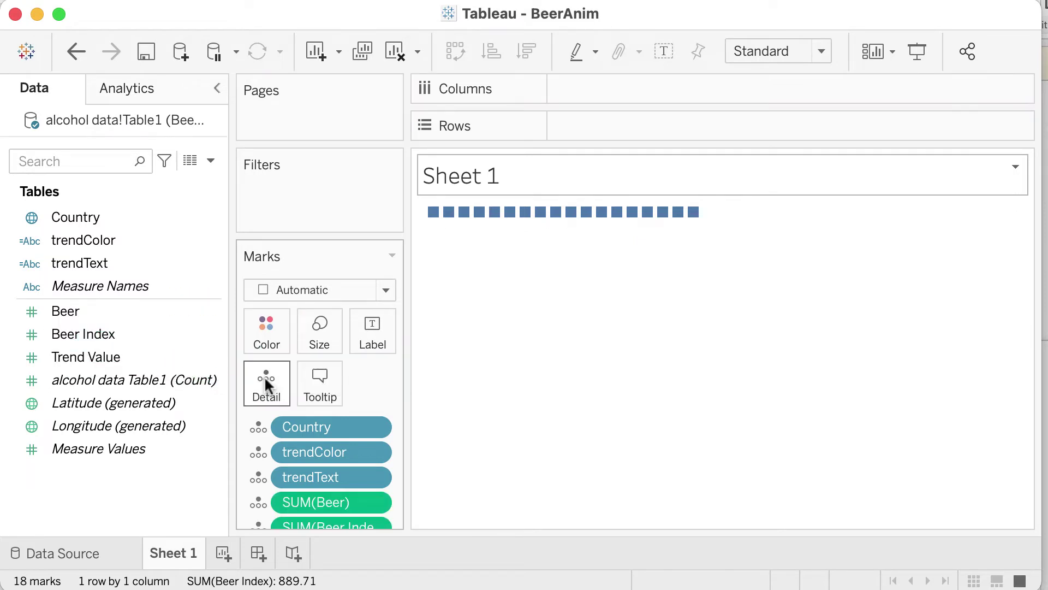
Step: Create a new dashboard and place Sheet 1 on it
{"action": "left_click", "coordinate": [258, 552]}
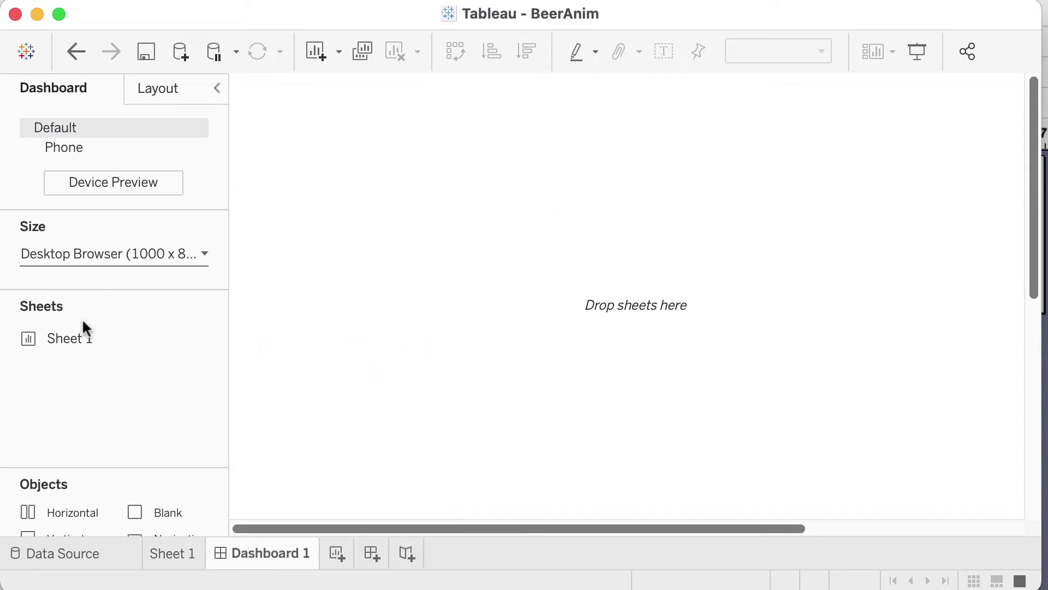
{"action": "left_click_drag", "start_coordinate": [72, 338], "coordinate": [263, 260]}
{"action": "left_click_drag", "start_coordinate": [309, 236], "coordinate": [307, 238]}
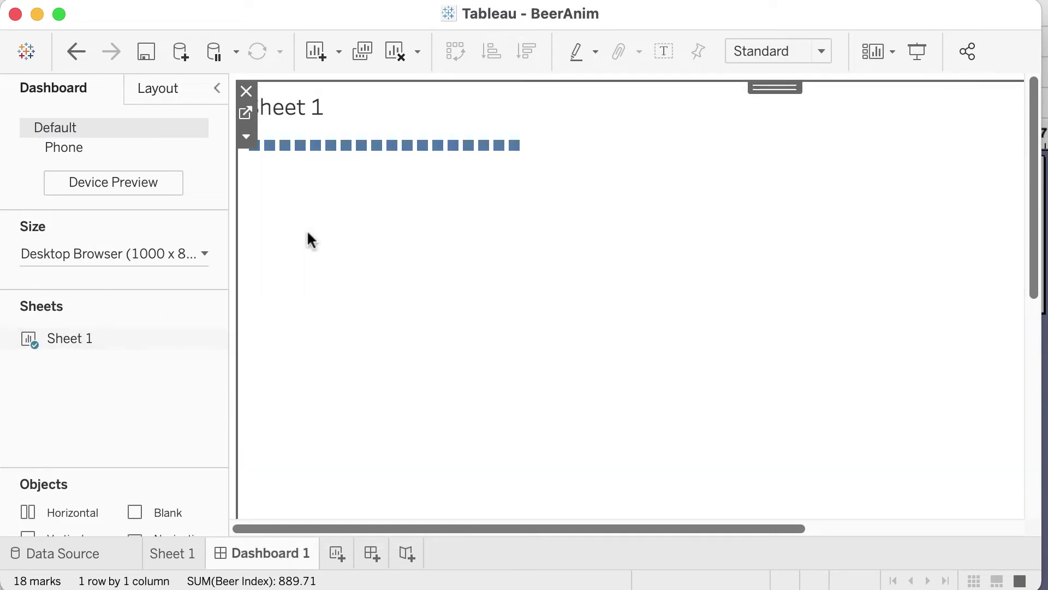
Step: Make Sheet 1 floating on the dashboard, hide its title and set its width and height to 1
{"action": "left_click", "coordinate": [178, 87]}
{"action": "left_click", "coordinate": [27, 198]}
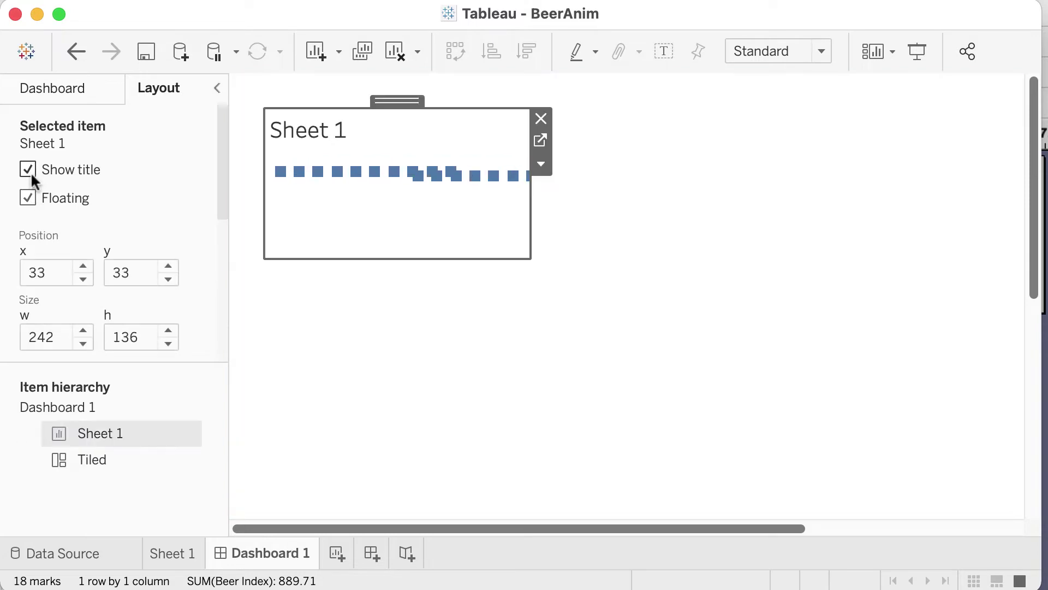
{"action": "left_click", "coordinate": [28, 169]}
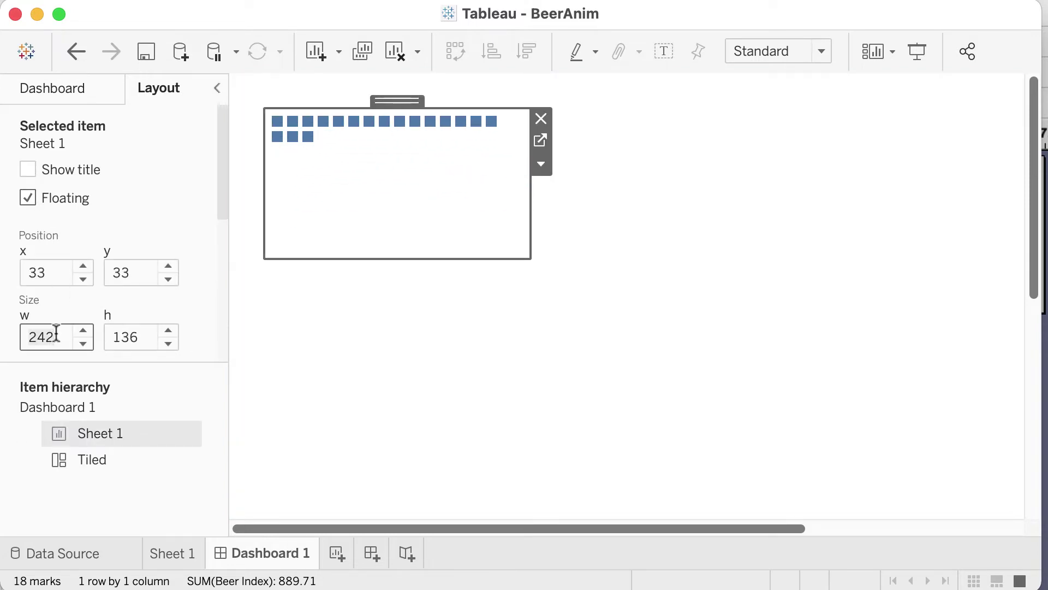
{"action": "type", "text": "1"}
{"action": "double_click", "coordinate": [138, 337]}
{"action": "type", "text": "1"}
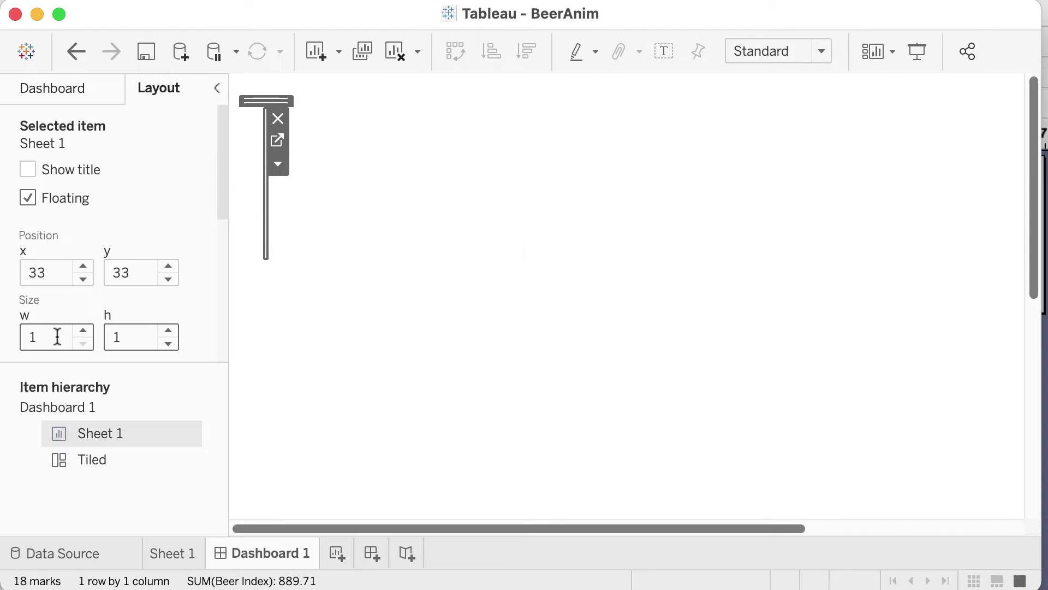
{"action": "left_click", "coordinate": [58, 336]}
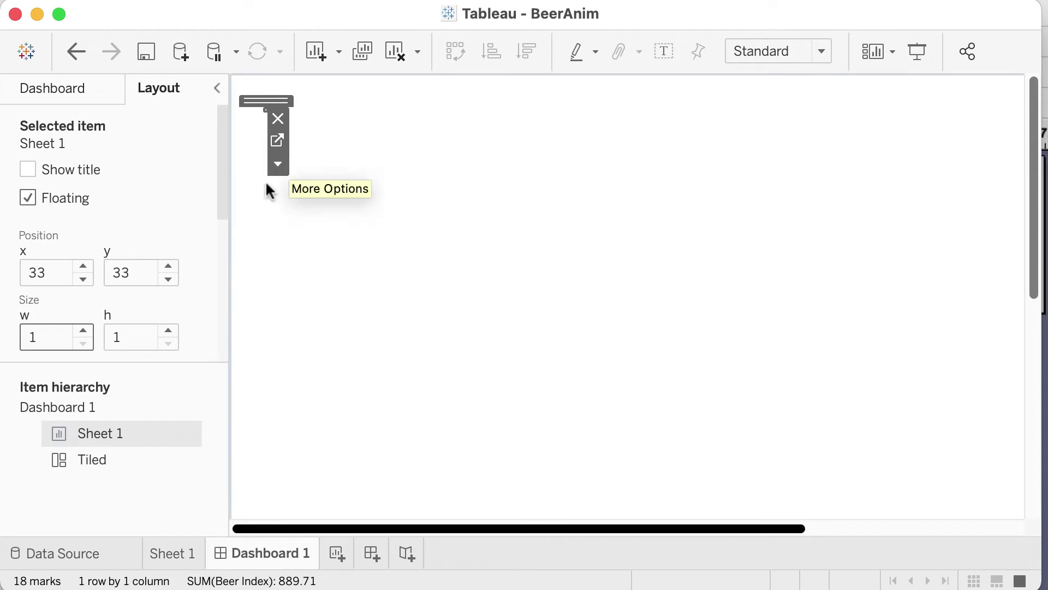
Step: Show Sheet 1's Country filter on the dashboard
{"action": "left_click", "coordinate": [278, 164]}
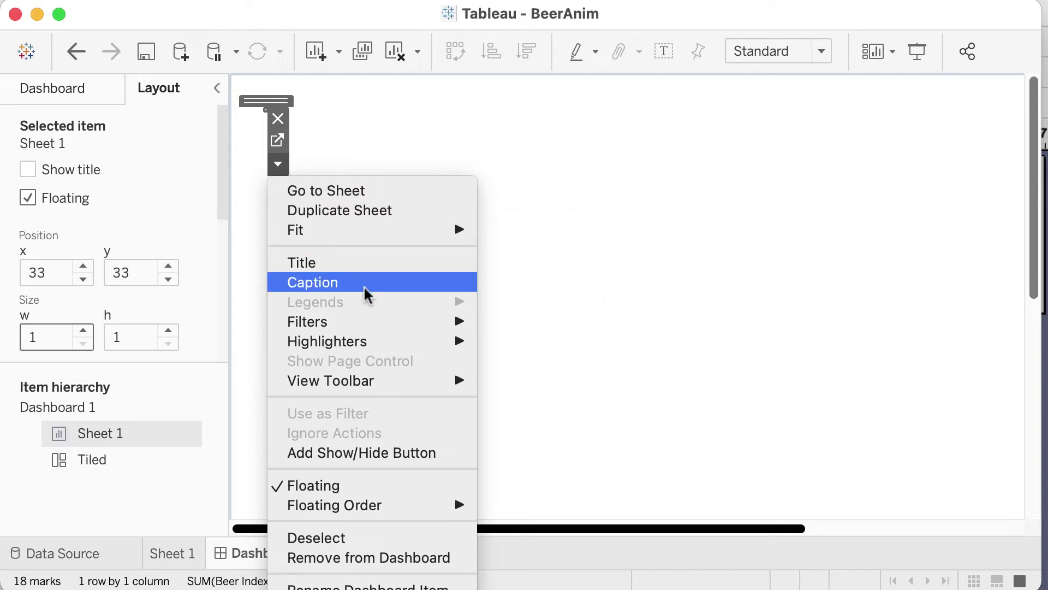
{"action": "mouse_move", "coordinate": [393, 323]}
{"action": "left_click", "coordinate": [546, 359]}
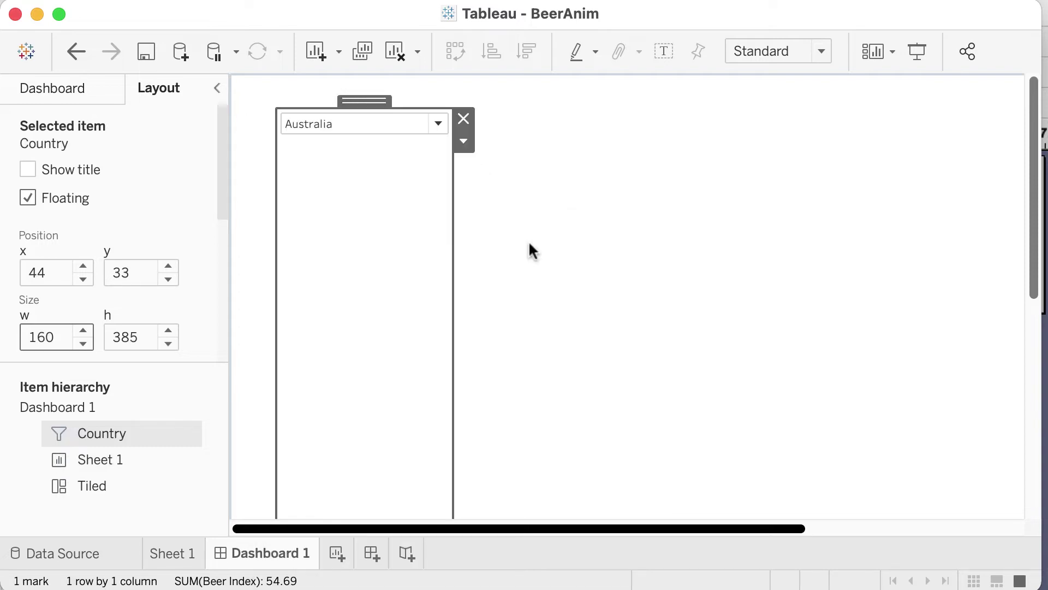
Step: Add an extension object to the dashboard and load it from the local file animatorTableau.trex
{"action": "left_click", "coordinate": [64, 85]}
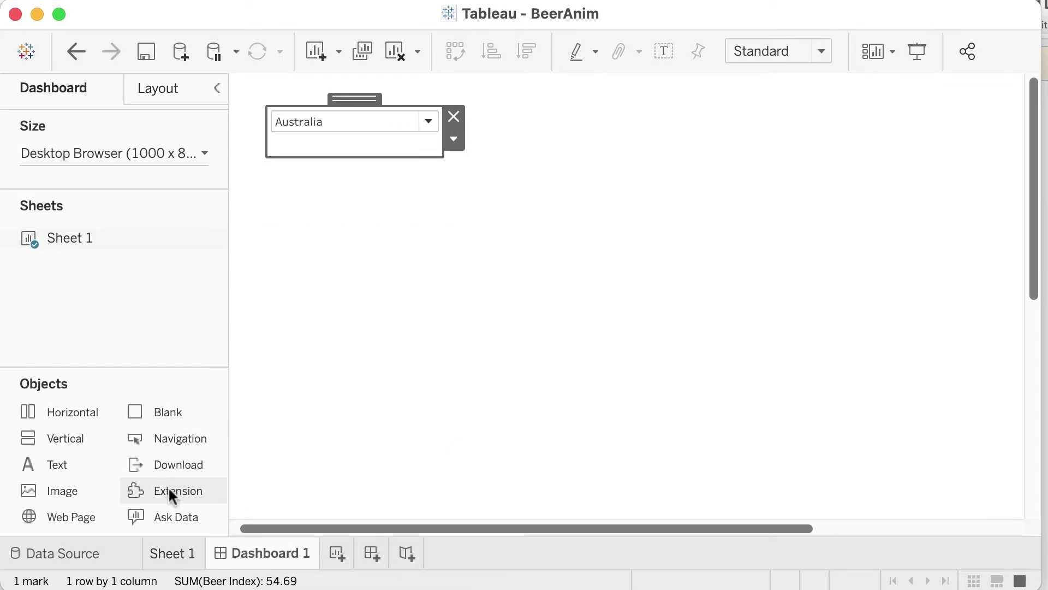
{"action": "scroll", "coordinate": [168, 488], "scroll_direction": "down", "scroll_amount": 1}
{"action": "left_click_drag", "start_coordinate": [169, 489], "coordinate": [290, 443]}
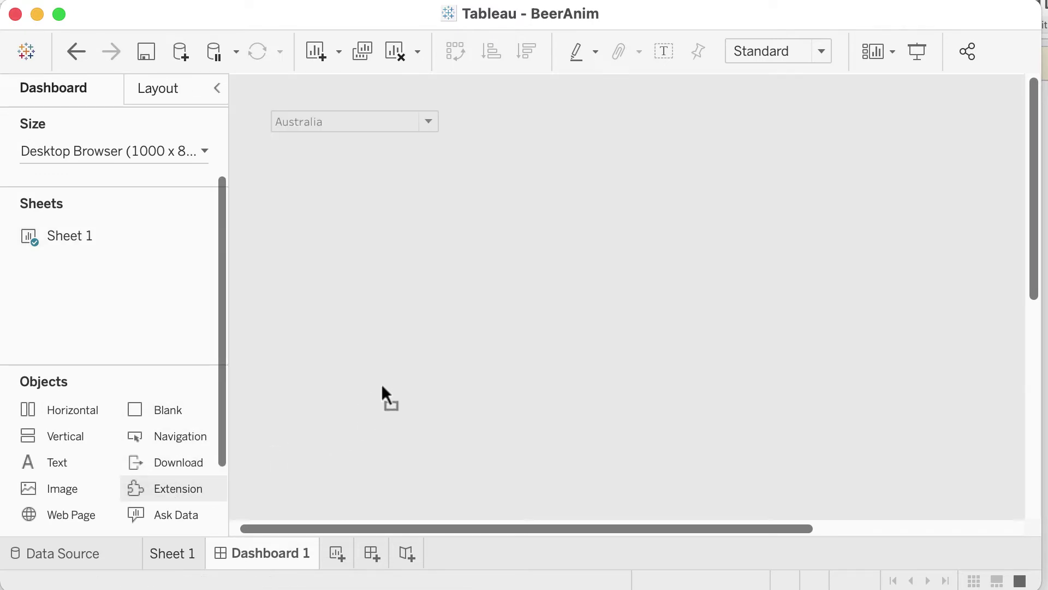
{"action": "left_click_drag", "start_coordinate": [382, 387], "coordinate": [381, 389]}
{"action": "scroll", "coordinate": [149, 509], "scroll_direction": "down", "scroll_amount": 5}
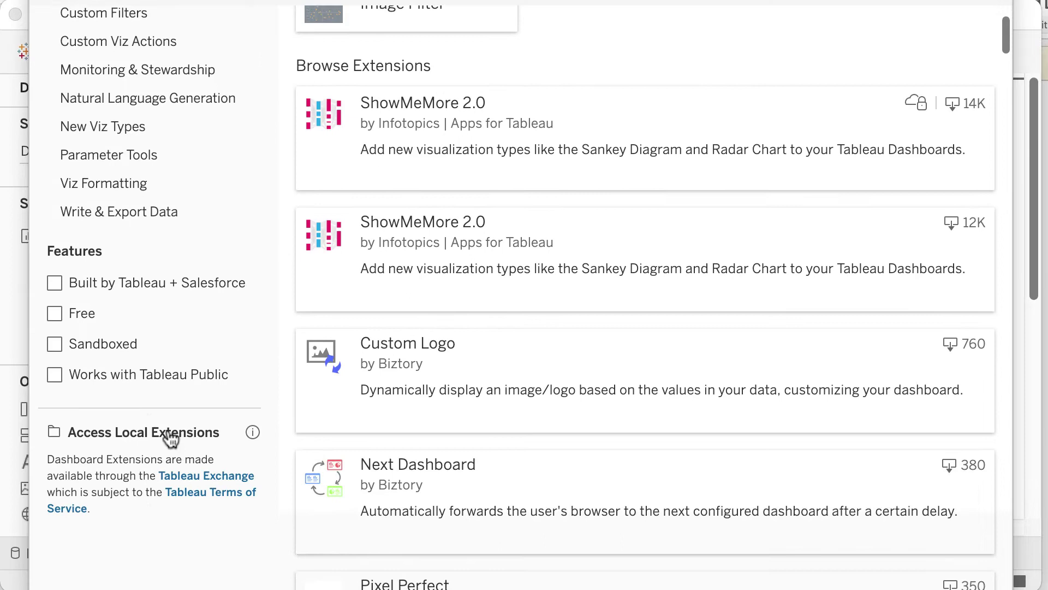
{"action": "left_click", "coordinate": [158, 433]}
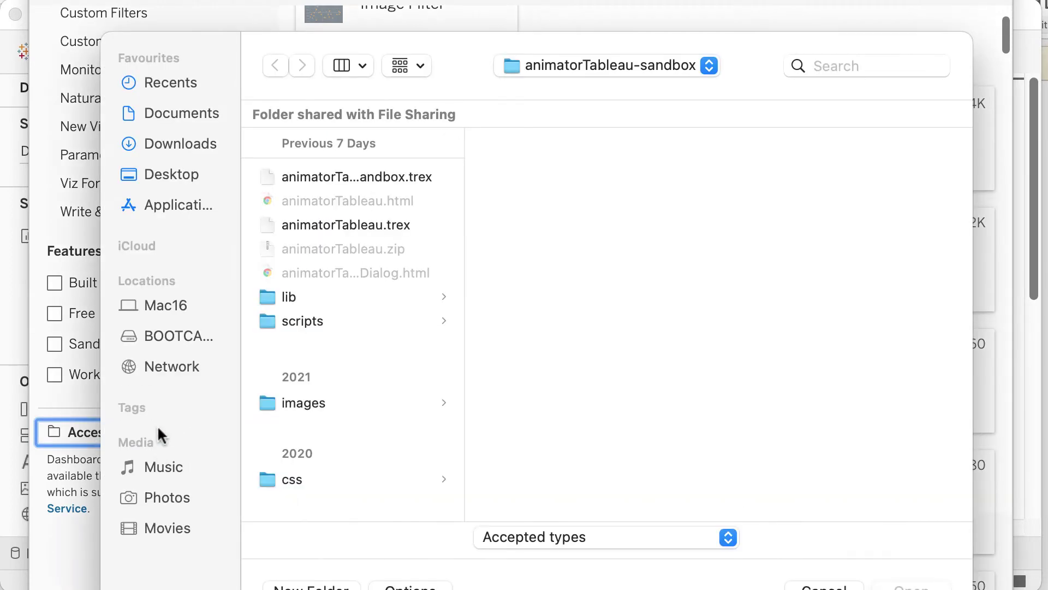
{"action": "double_click", "coordinate": [363, 226]}
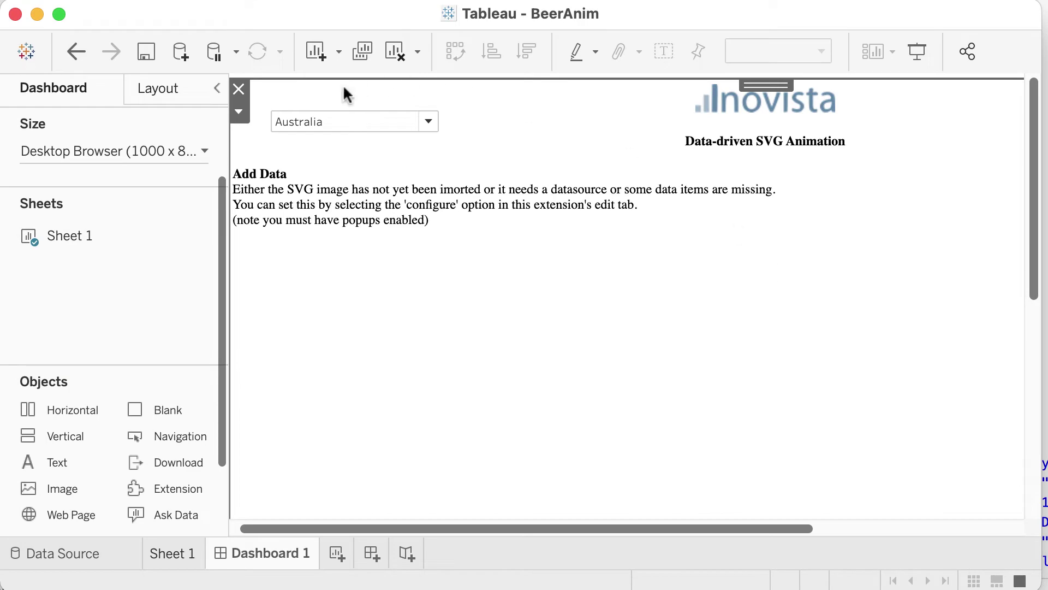
Step: Open the extension's configuration and import the animation file beerAnim.json from Downloads
{"action": "left_click", "coordinate": [239, 111]}
{"action": "left_click", "coordinate": [253, 136]}
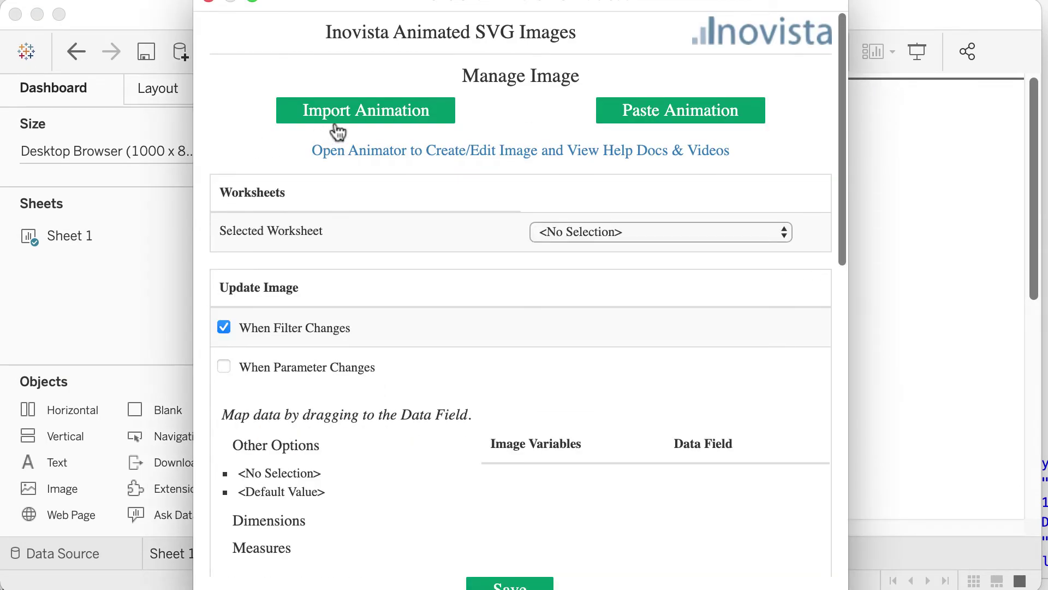
{"action": "left_click", "coordinate": [367, 112]}
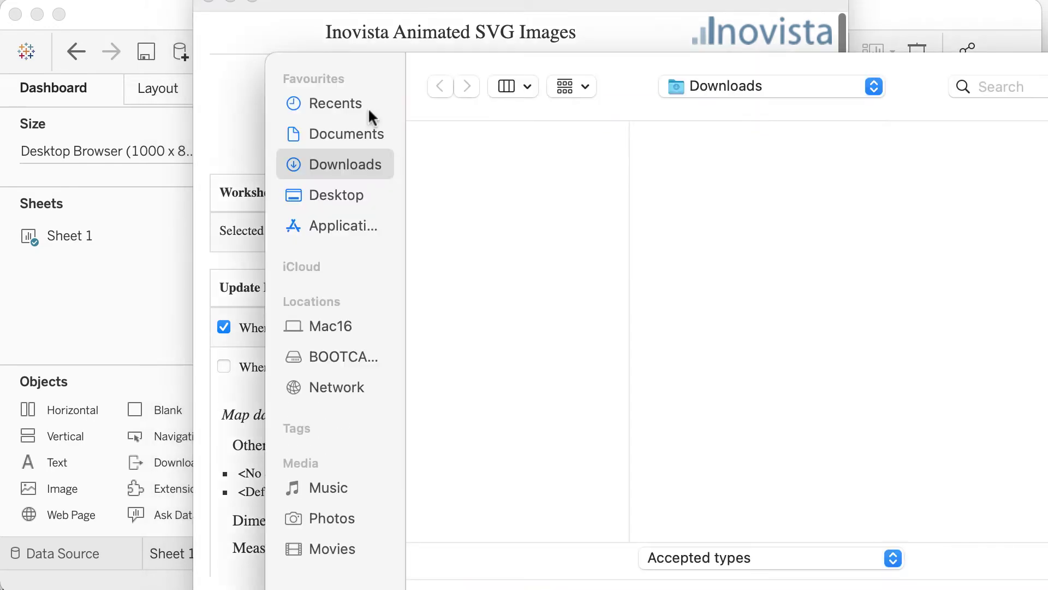
{"action": "left_click", "coordinate": [493, 196]}
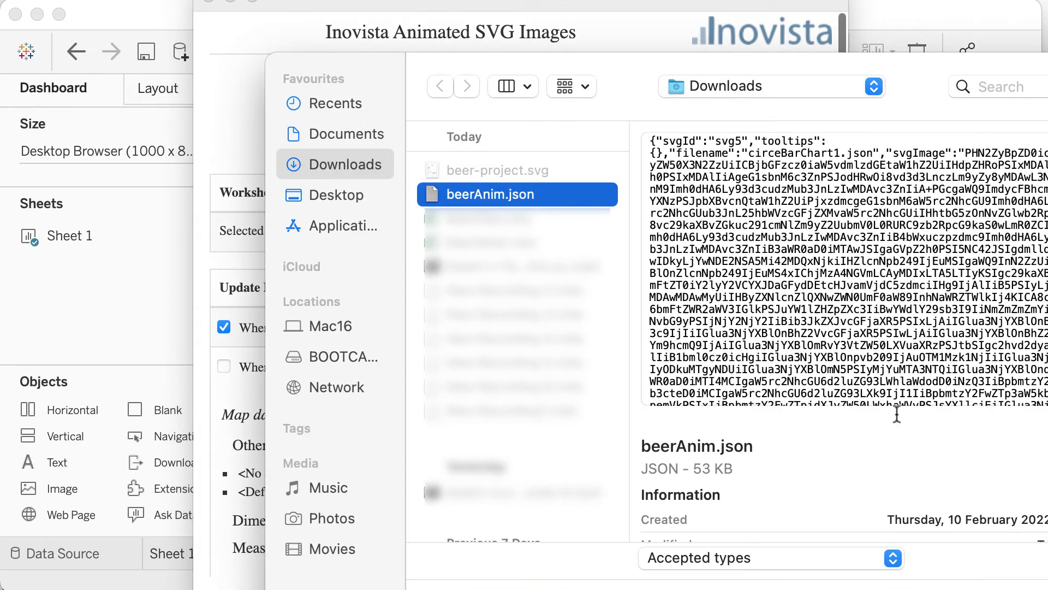
{"action": "key", "text": "Return"}
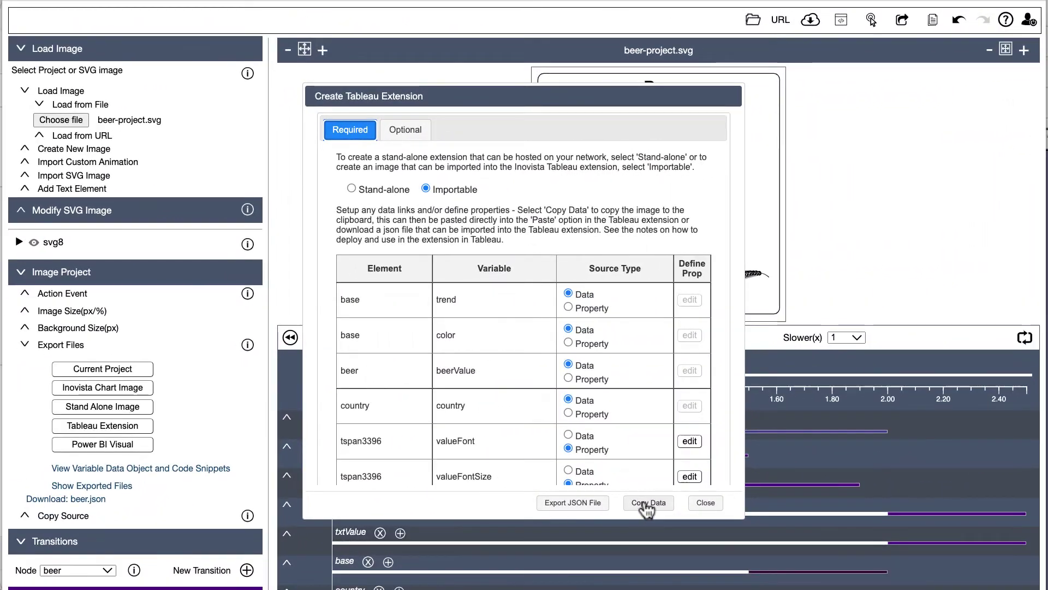
Step: Copy the importable image data from the Inovista Animator and paste it as the animation in the Tableau extension's configuration
{"action": "left_click", "coordinate": [646, 505]}
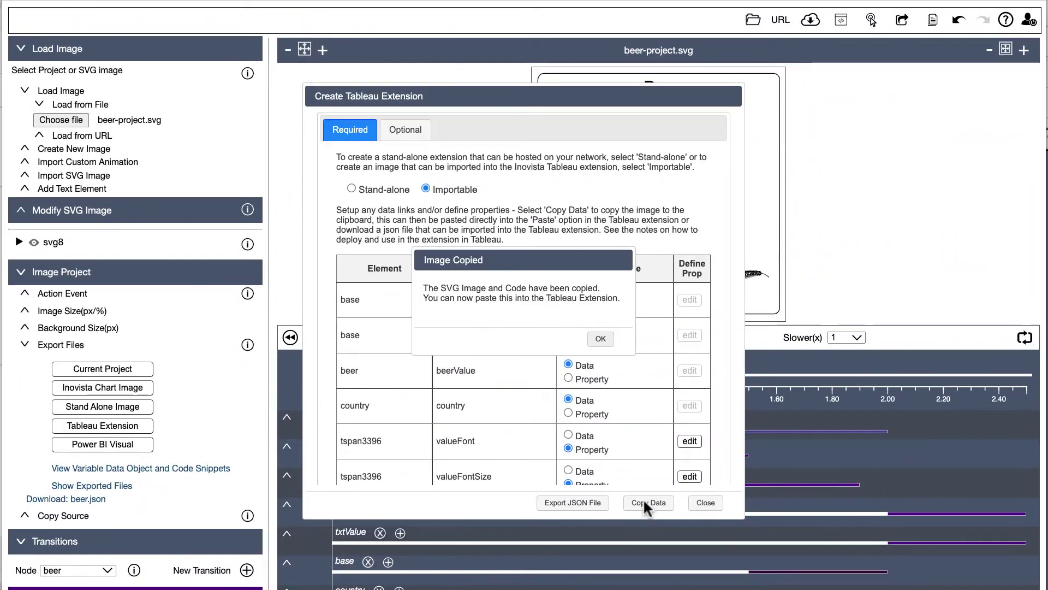
{"action": "left_click", "coordinate": [600, 339]}
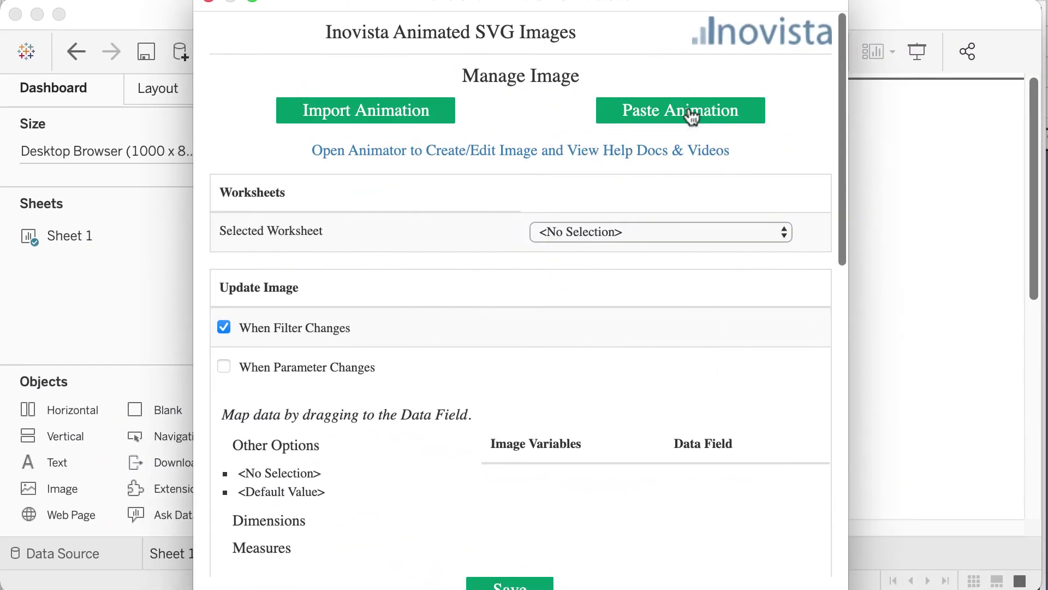
{"action": "left_click", "coordinate": [690, 113]}
{"action": "left_click", "coordinate": [591, 192]}
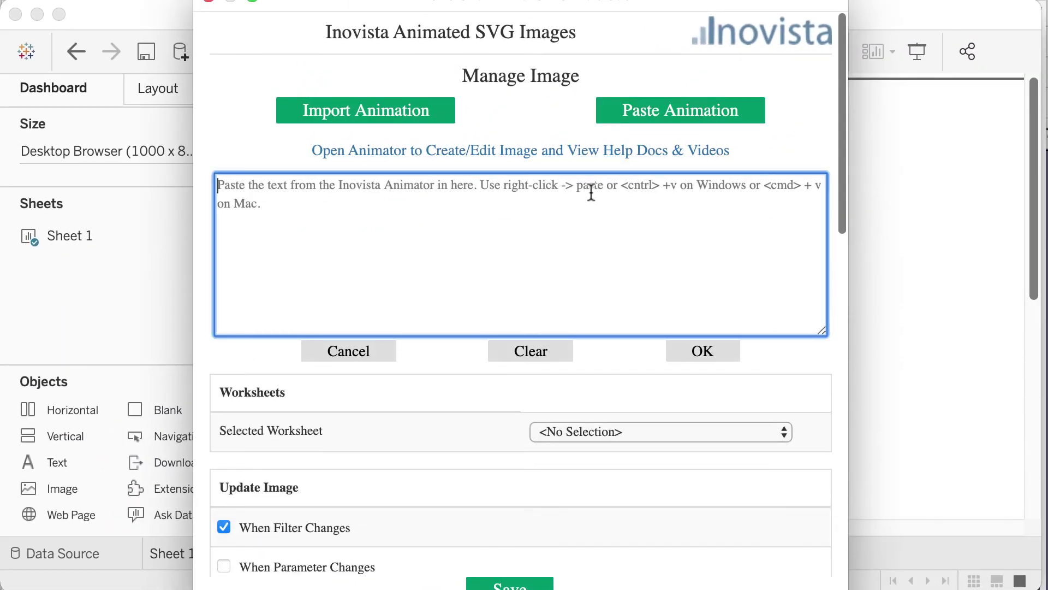
{"action": "key", "text": "super+v"}
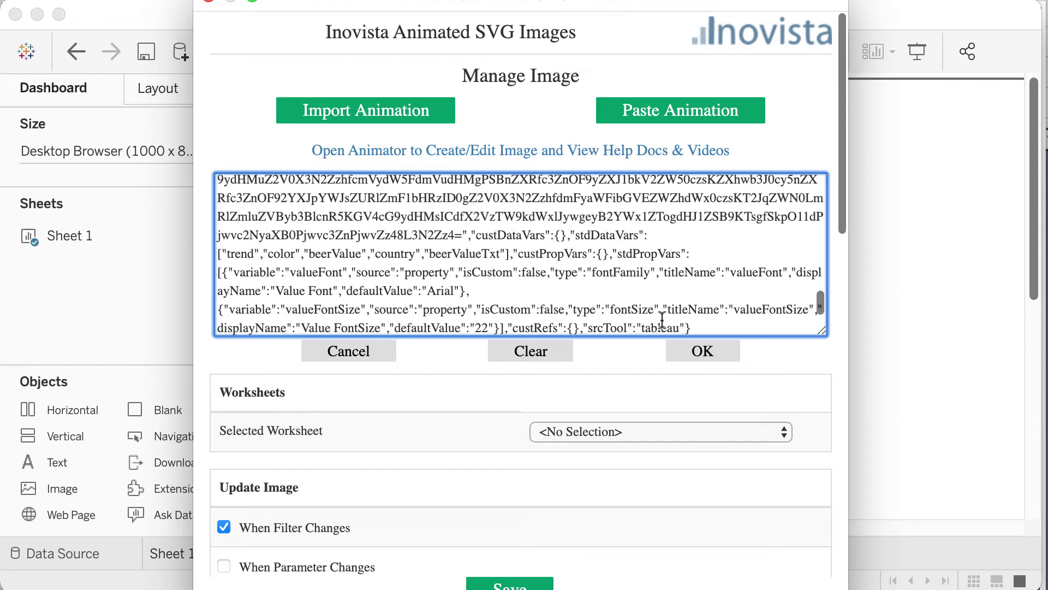
{"action": "left_click", "coordinate": [694, 350]}
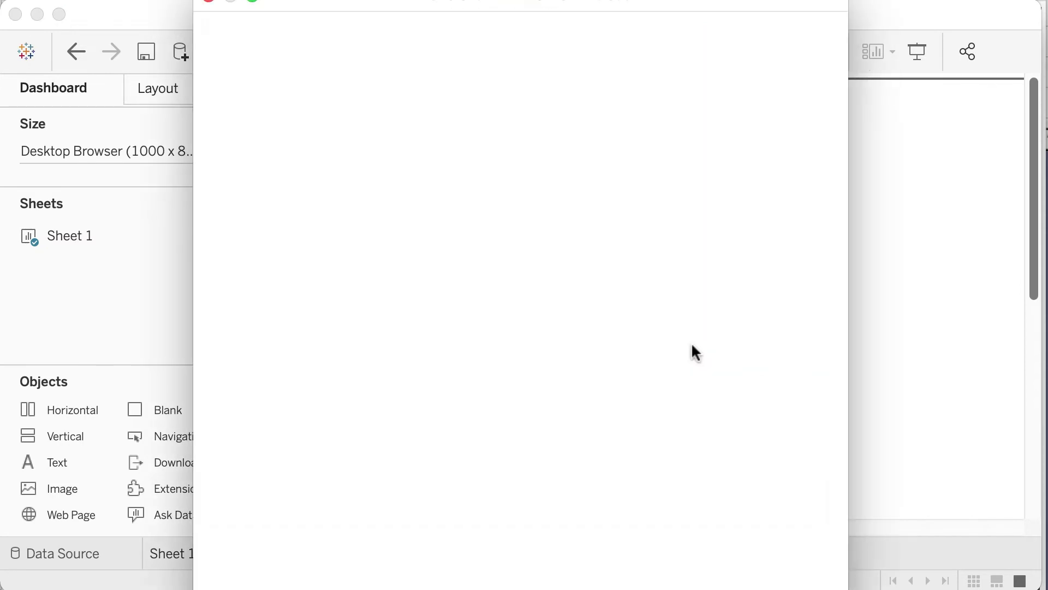
Step: Select Sheet 1 as the extension's worksheet and map trendColor to the color variable and Beer Index to beerValue
{"action": "left_click", "coordinate": [629, 232]}
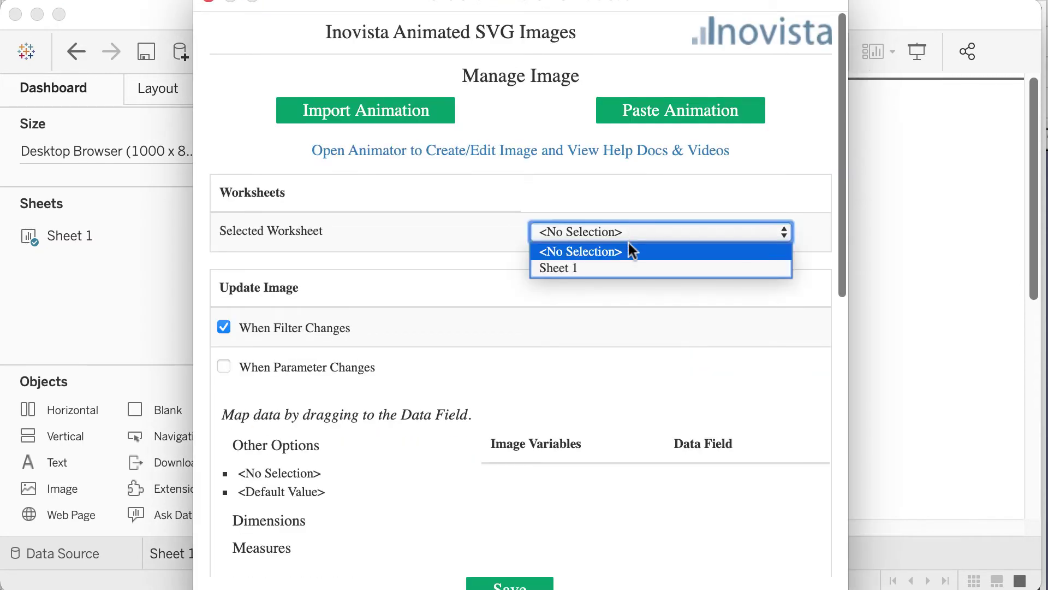
{"action": "left_click", "coordinate": [621, 268]}
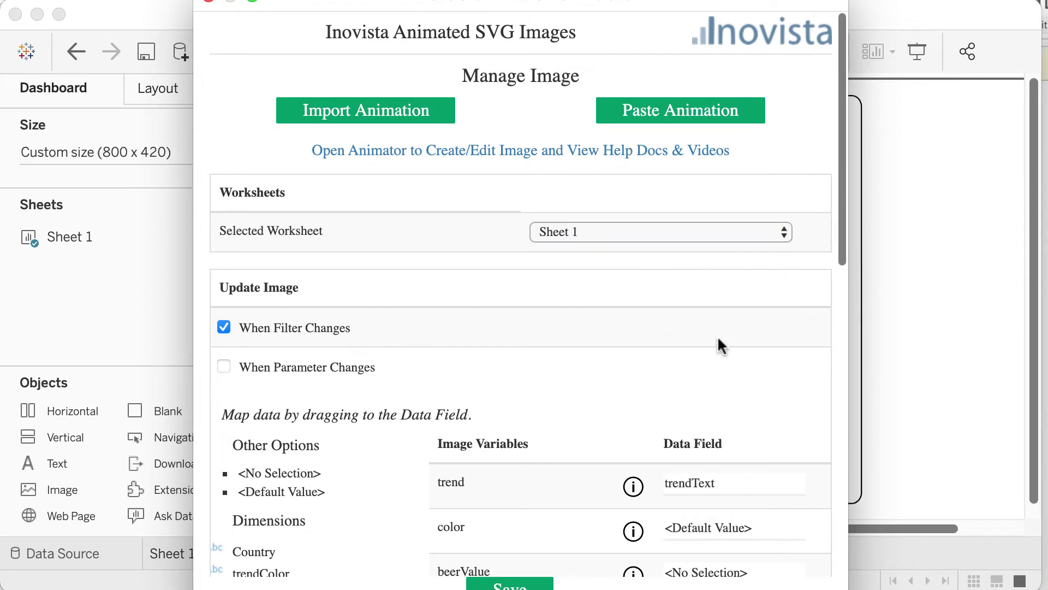
{"action": "scroll", "coordinate": [698, 363], "scroll_direction": "down", "scroll_amount": 7}
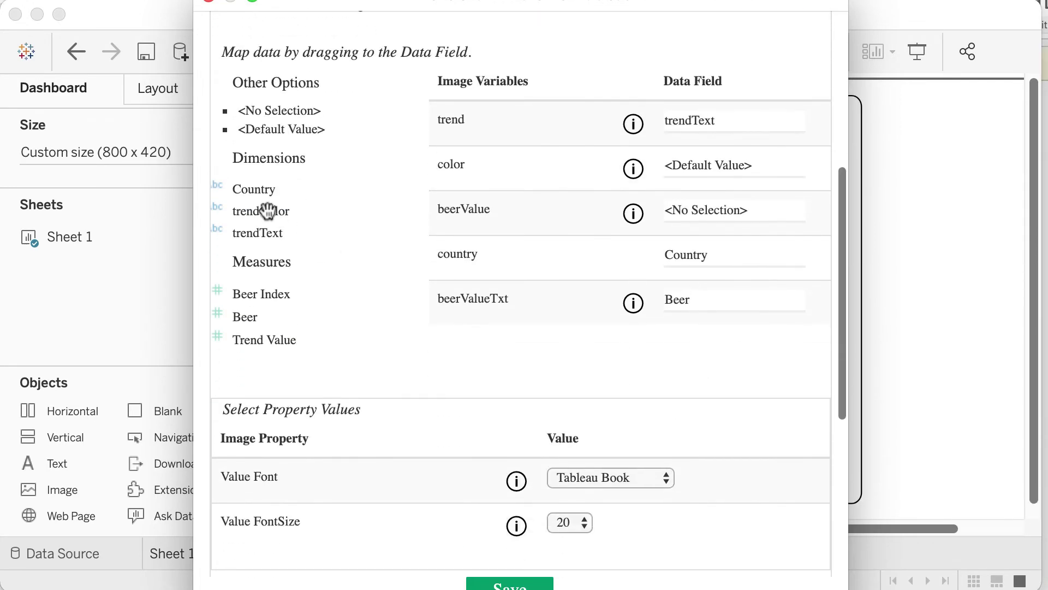
{"action": "left_click_drag", "start_coordinate": [257, 211], "coordinate": [718, 164]}
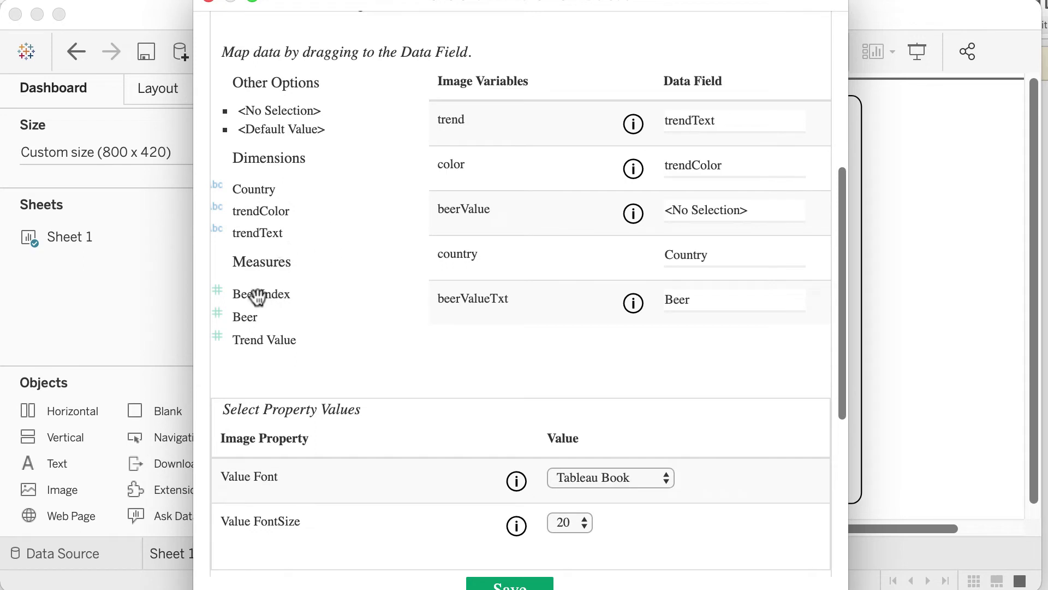
{"action": "left_click_drag", "start_coordinate": [282, 291], "coordinate": [710, 211]}
Step: Set Value Font to Tableau Medium and Value FontSize to 22, and save the extension's configuration
{"action": "scroll", "coordinate": [437, 429], "scroll_direction": "down", "scroll_amount": 5}
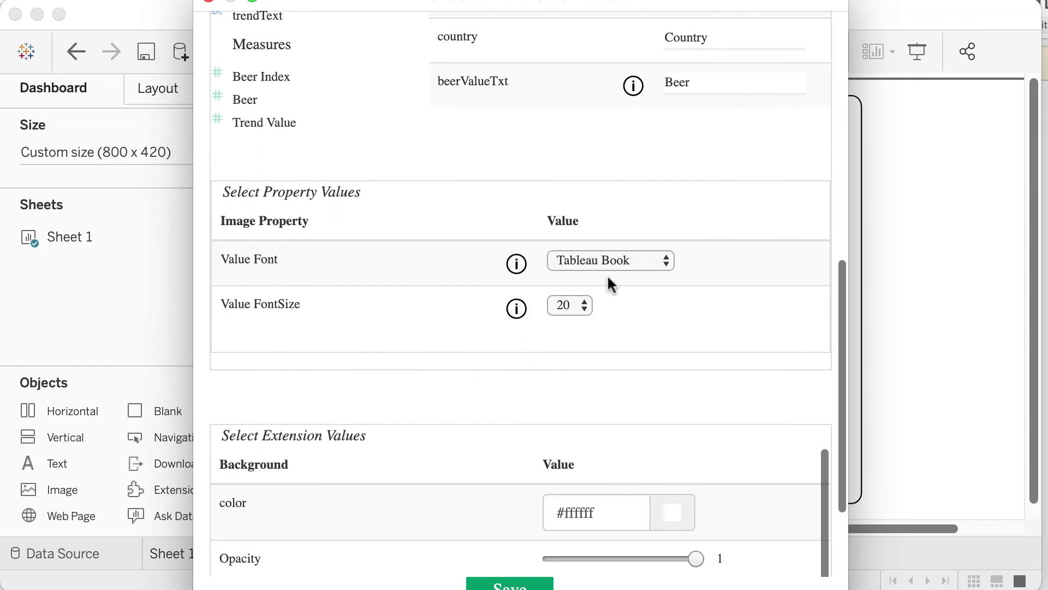
{"action": "left_click", "coordinate": [665, 262]}
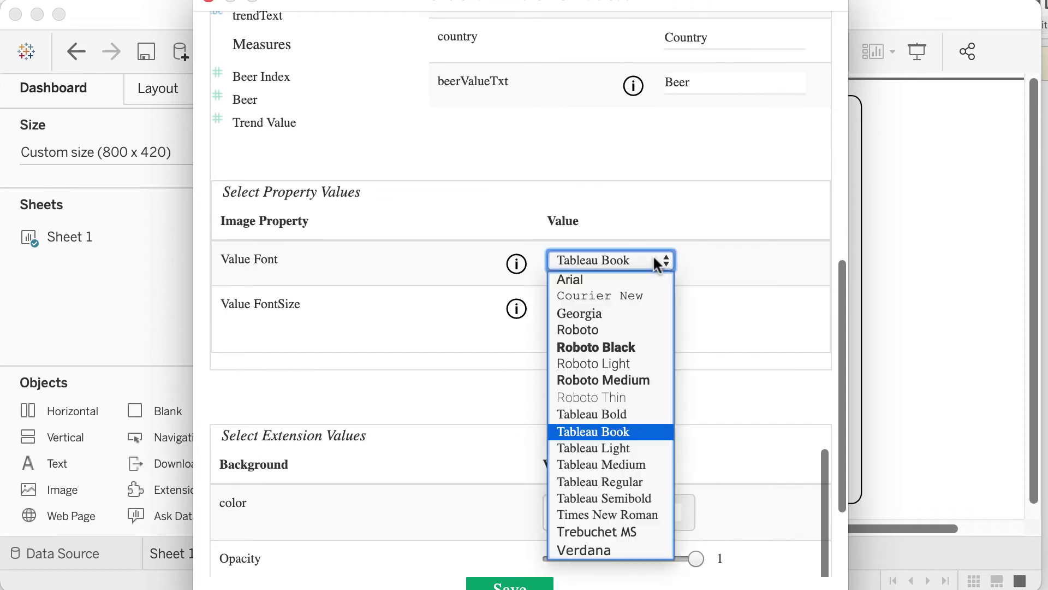
{"action": "left_click", "coordinate": [629, 461]}
{"action": "left_click", "coordinate": [568, 303]}
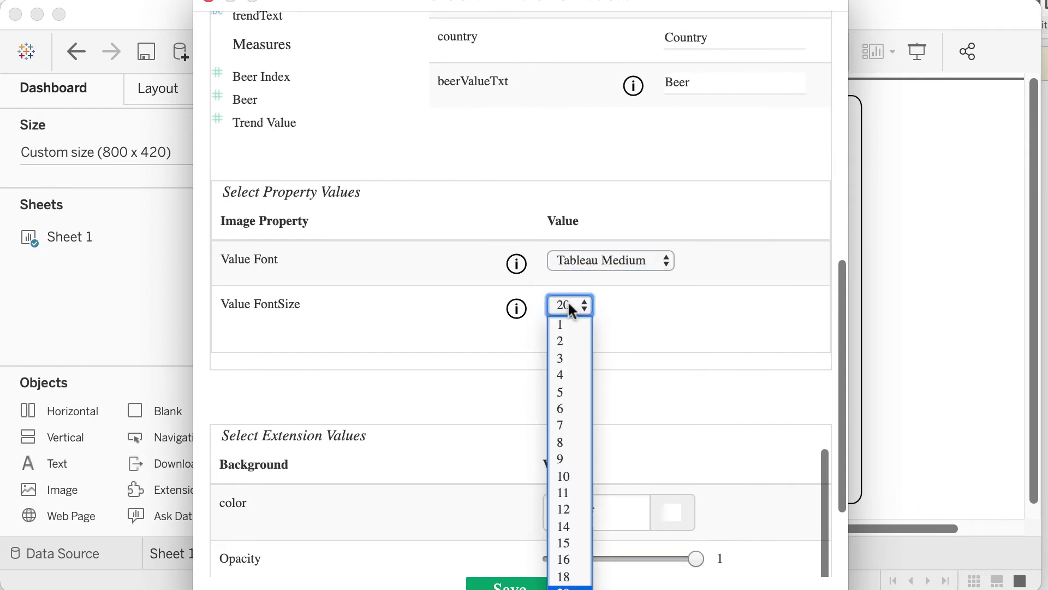
{"action": "left_click", "coordinate": [562, 589]}
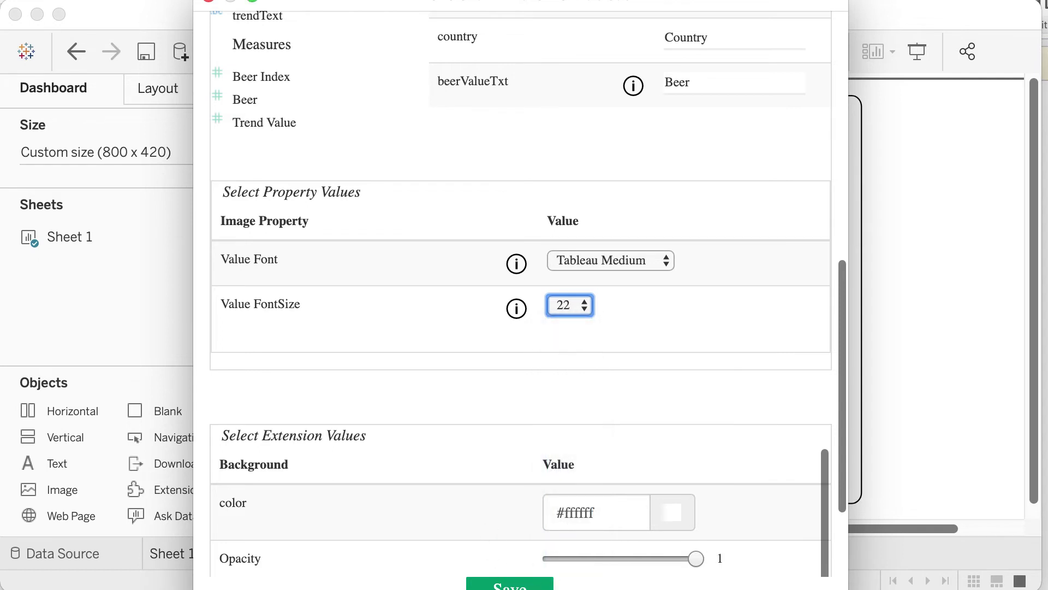
{"action": "left_click_drag", "start_coordinate": [584, 589], "coordinate": [583, 580]}
{"action": "left_click", "coordinate": [509, 558]}
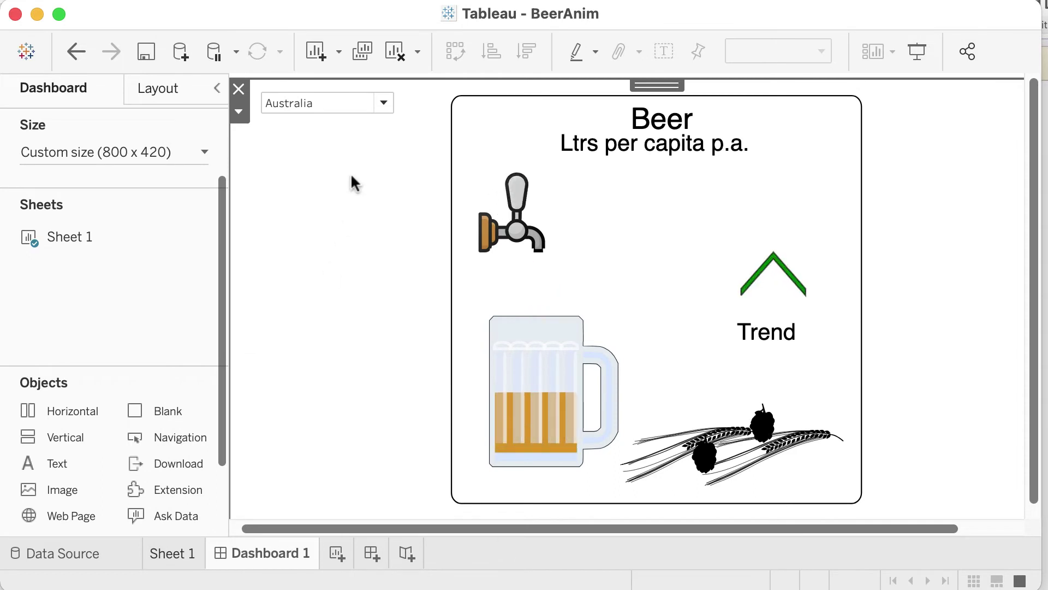
Step: Set the dashboard's Country filter to Denmark
{"action": "left_click", "coordinate": [325, 98]}
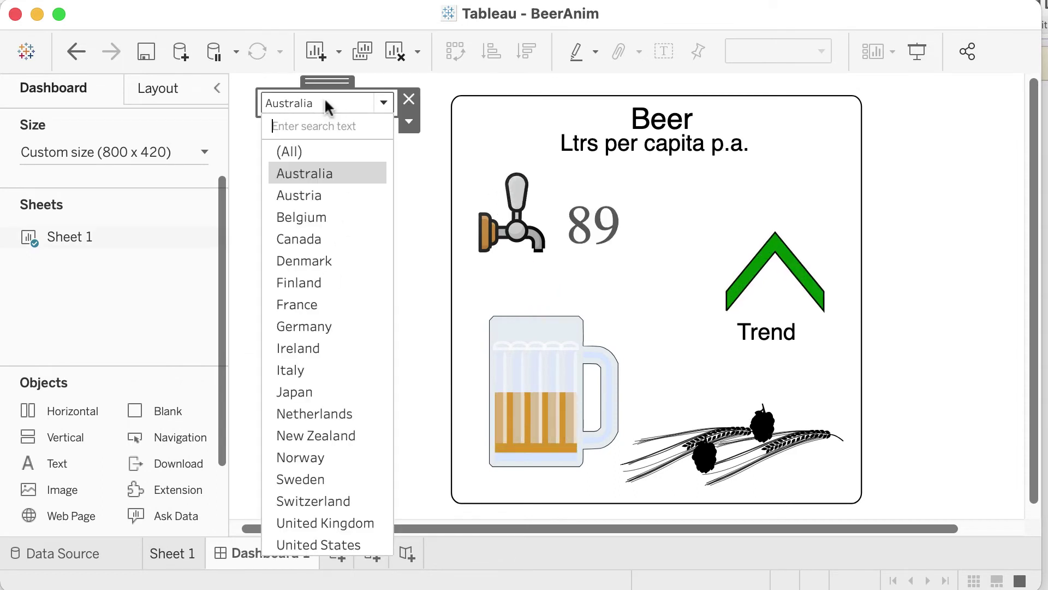
{"action": "left_click", "coordinate": [317, 260]}
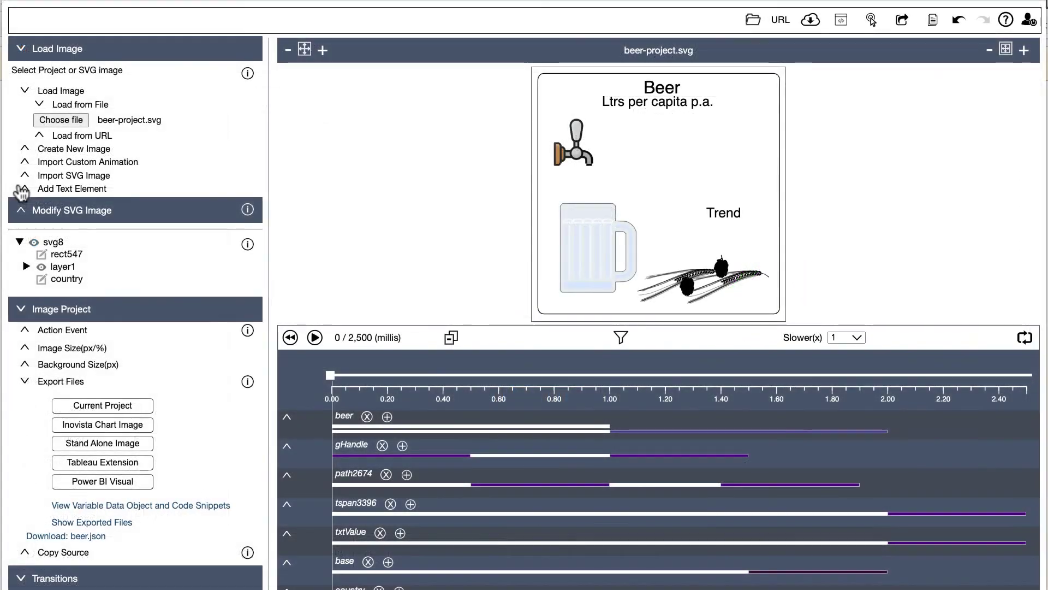
Step: Start a new text element in the SVG image with the value country and the Id cntryis
{"action": "left_click", "coordinate": [24, 189]}
{"action": "left_click", "coordinate": [77, 208]}
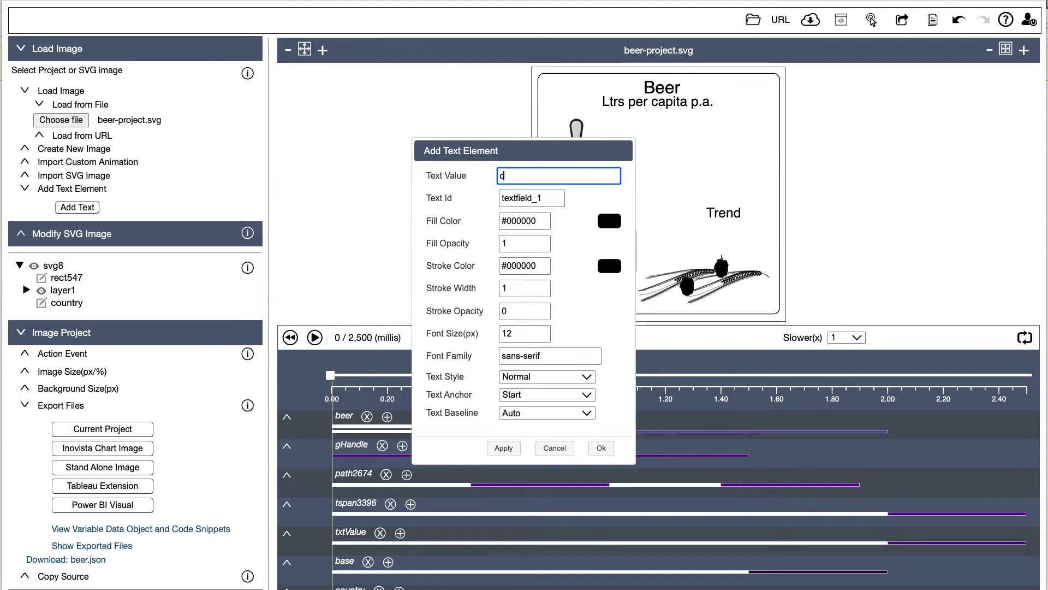
{"action": "left_click", "coordinate": [559, 200]}
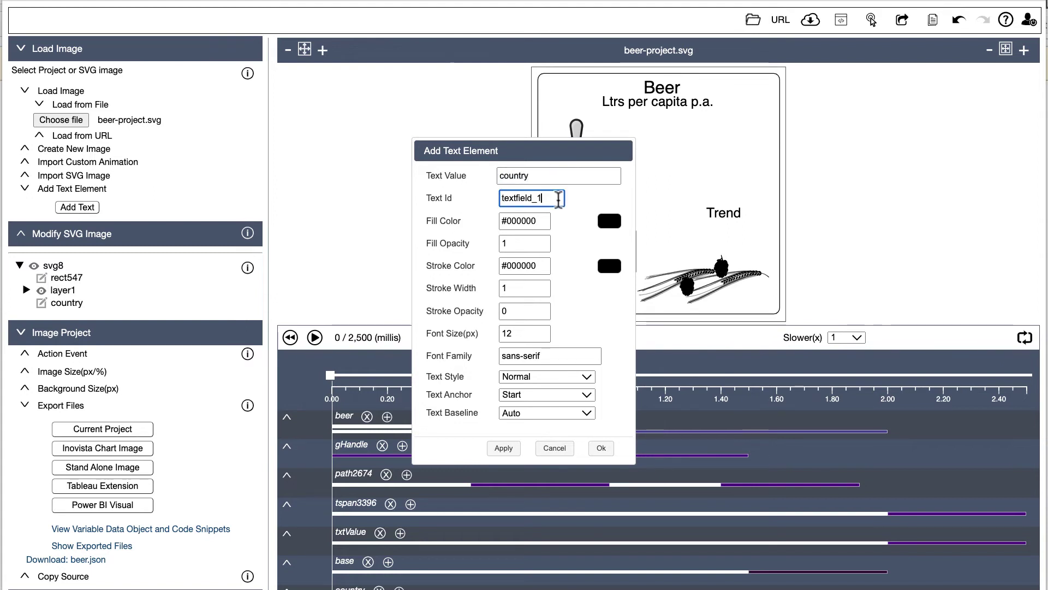
{"action": "key", "text": "BackSpace"}
{"action": "key", "text": "BackSpace"}
{"action": "key", "text": "BackSpace"}
{"action": "key", "text": "BackSpace"}
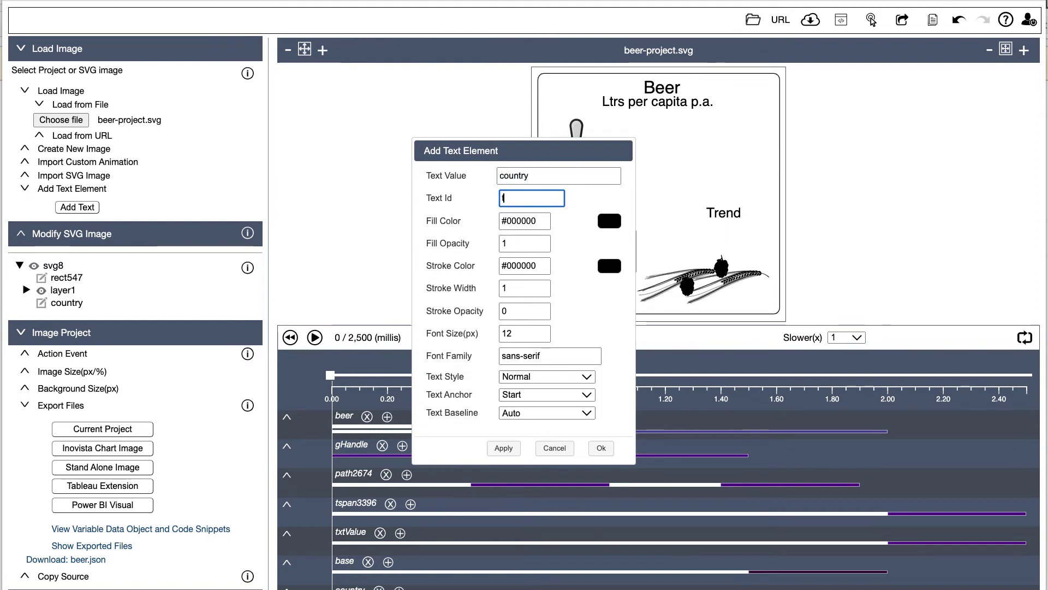
{"action": "type", "text": "cntryis"}
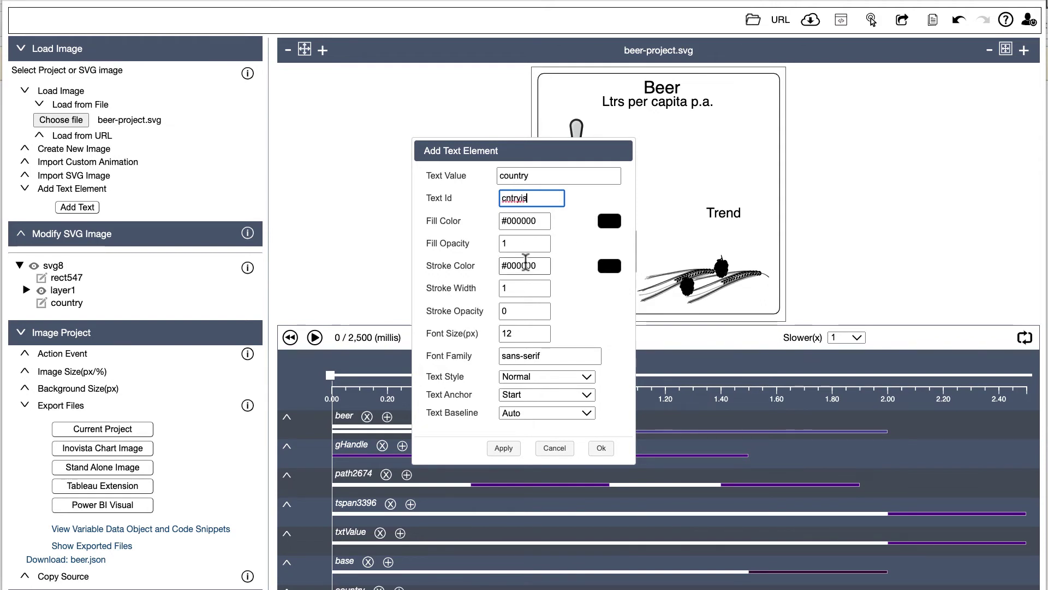
Step: Keep the text style Normal, set the text anchor to Middle, and add the text element to the image
{"action": "left_click", "coordinate": [530, 377]}
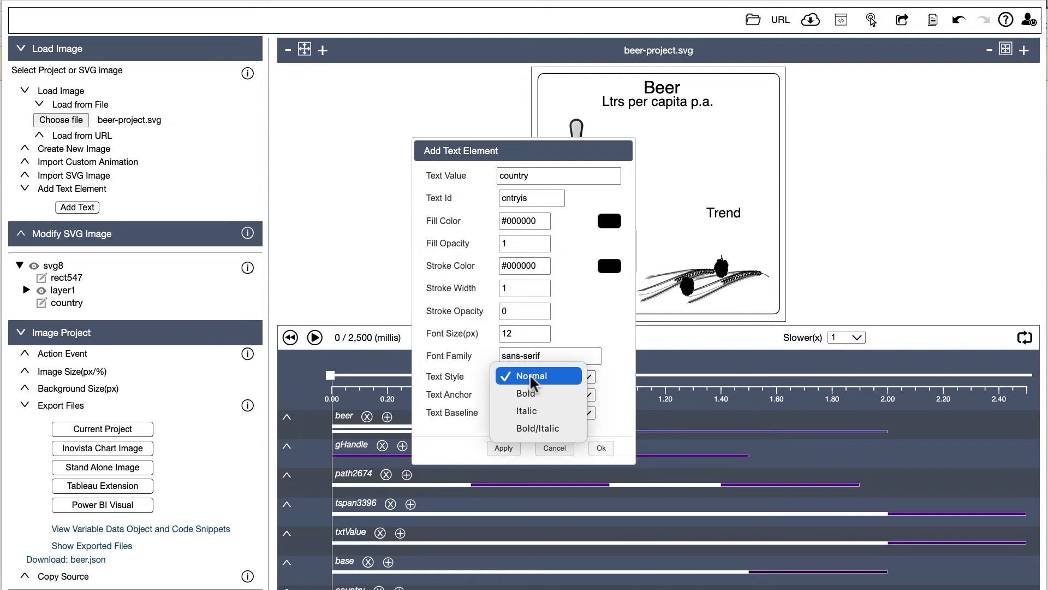
{"action": "left_click", "coordinate": [540, 377]}
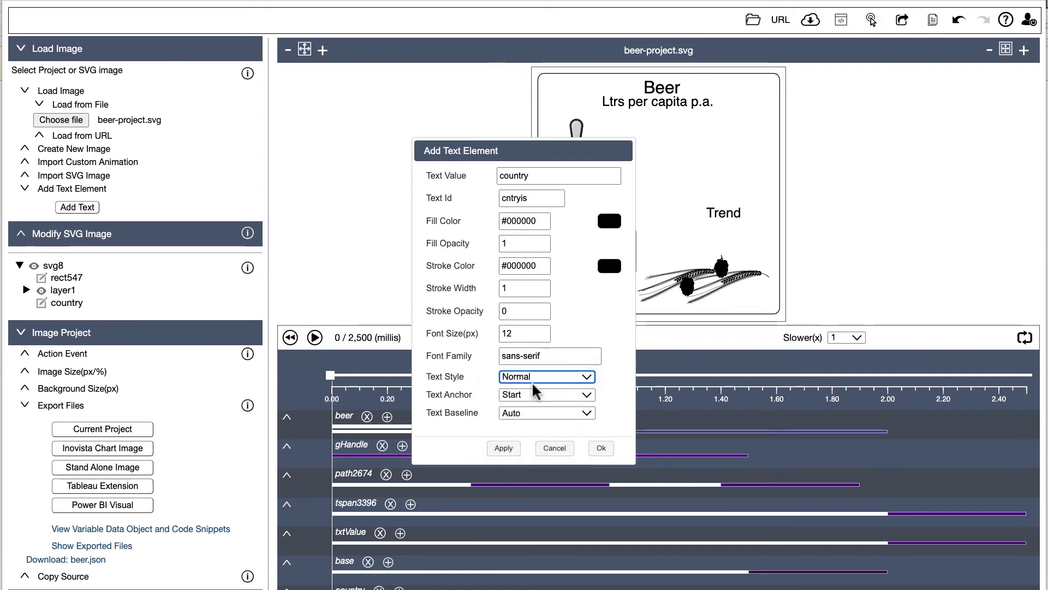
{"action": "left_click", "coordinate": [534, 395]}
{"action": "left_click", "coordinate": [530, 411]}
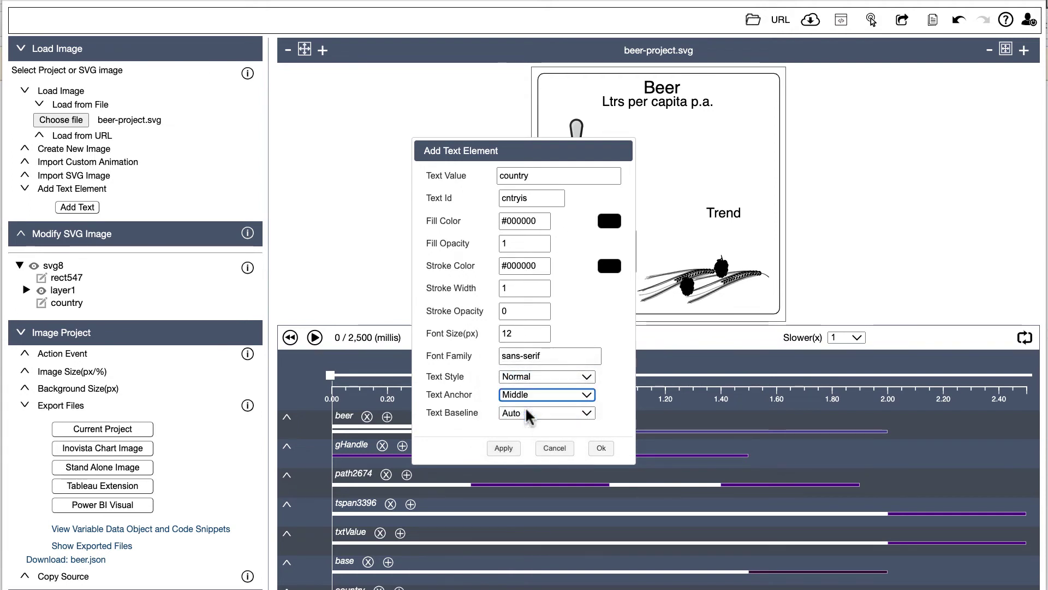
{"action": "key", "text": "Return"}
Step: Move the cntryis text below the "Ltrs per capita p.a." line, enlarge it, and end the image modification
{"action": "left_click", "coordinate": [112, 233]}
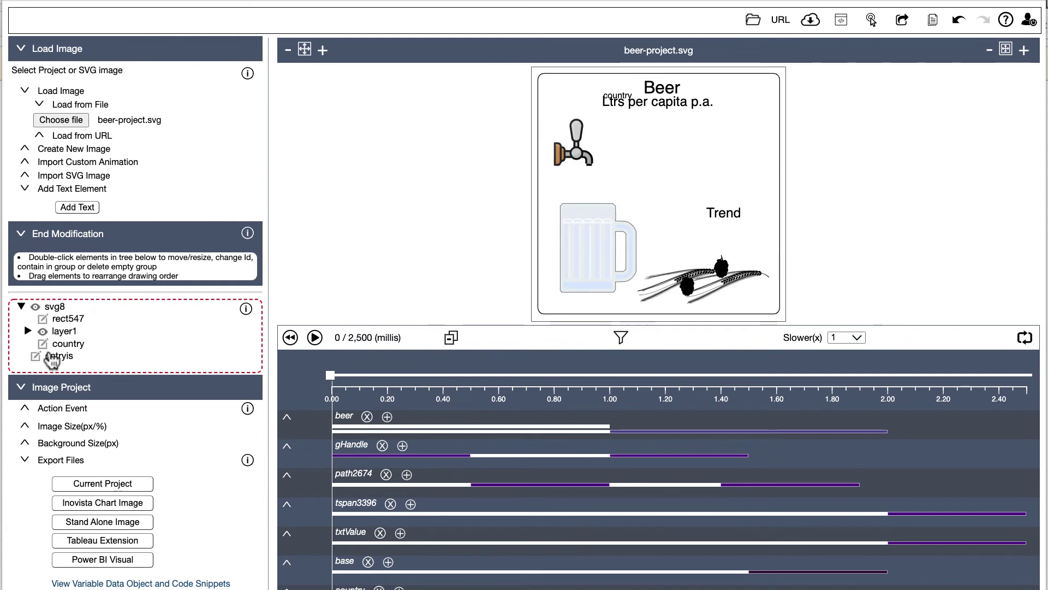
{"action": "double_click", "coordinate": [52, 357]}
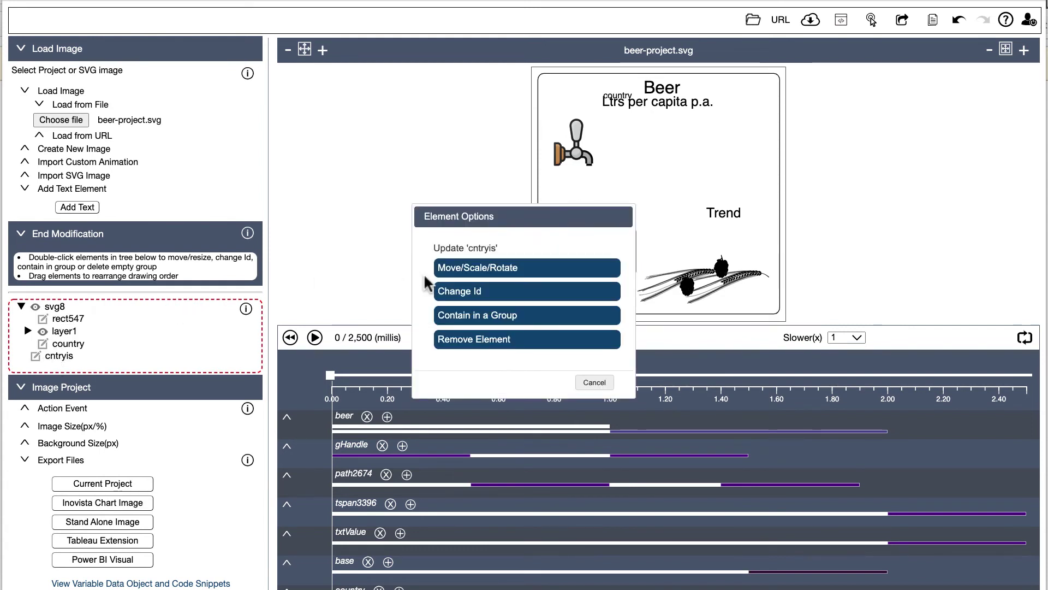
{"action": "left_click", "coordinate": [476, 270]}
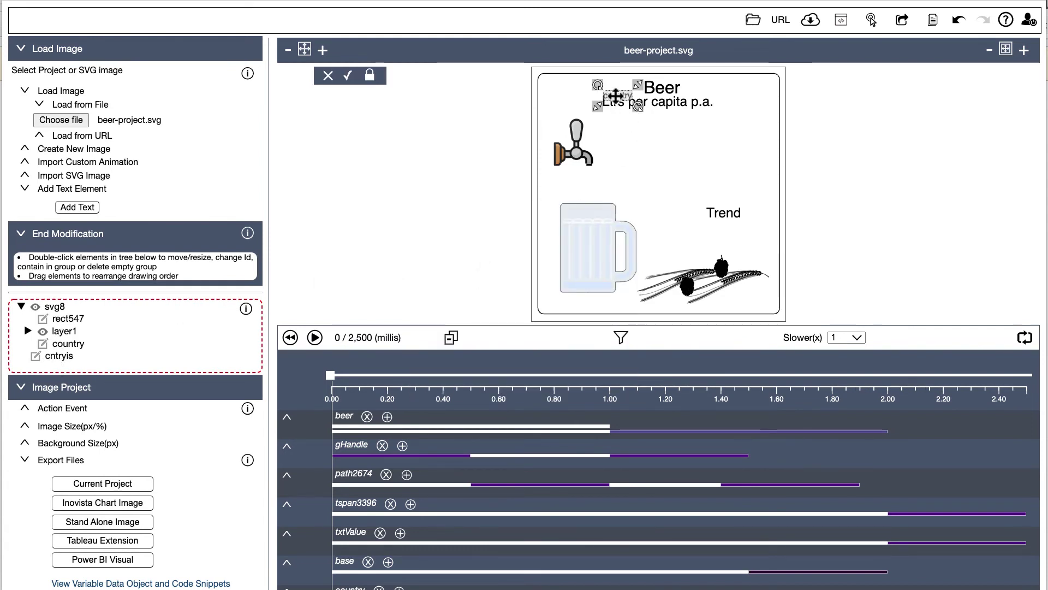
{"action": "left_click_drag", "start_coordinate": [615, 96], "coordinate": [657, 126]}
{"action": "left_click", "coordinate": [358, 76]}
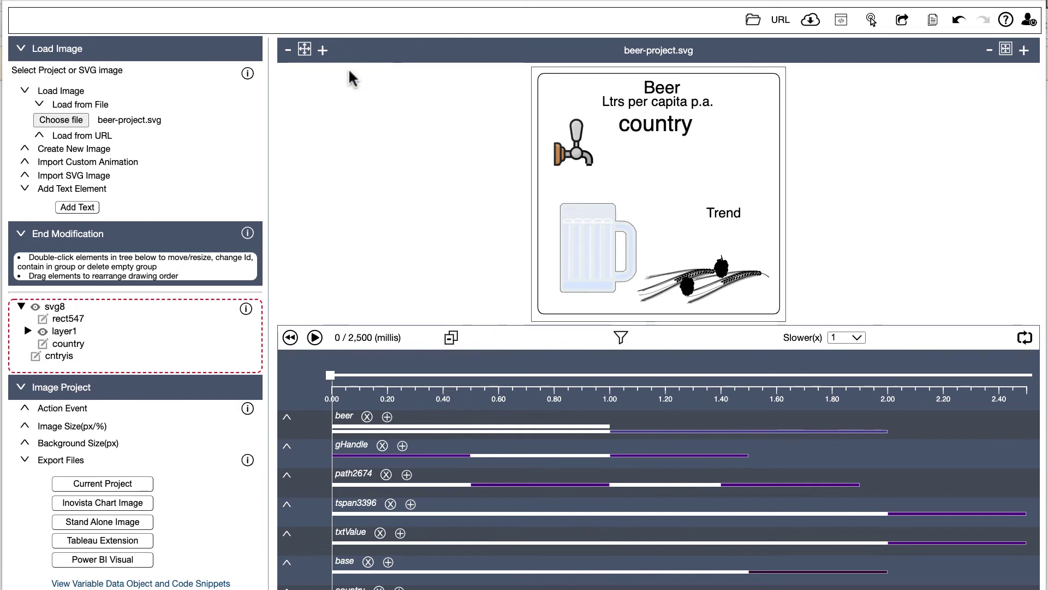
{"action": "left_click", "coordinate": [110, 234]}
Step: Add a new Combined Transition to the cntryis text element
{"action": "left_click", "coordinate": [57, 319]}
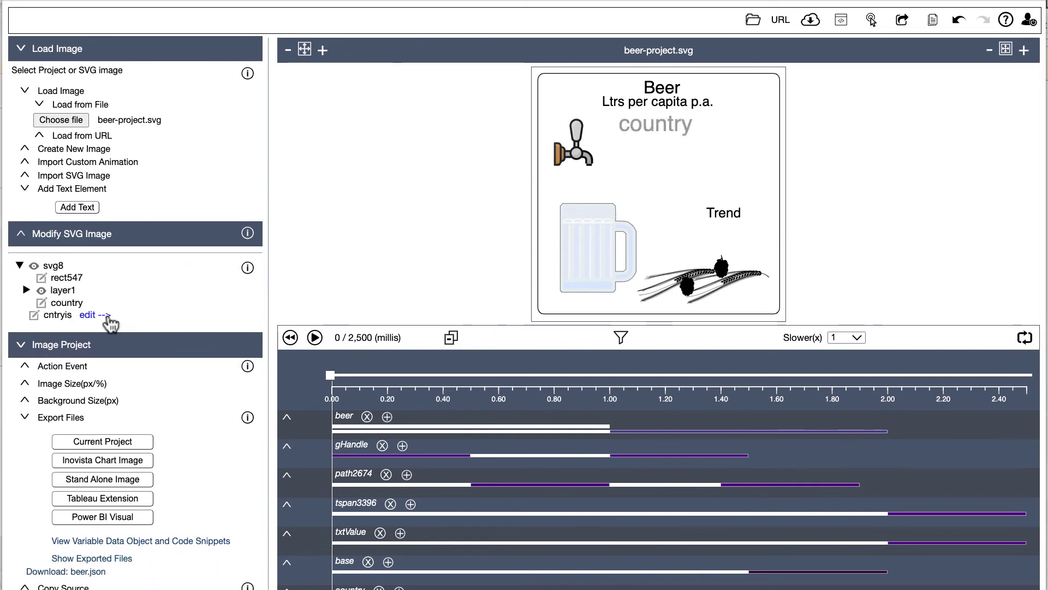
{"action": "scroll", "coordinate": [133, 326], "scroll_direction": "down", "scroll_amount": 2}
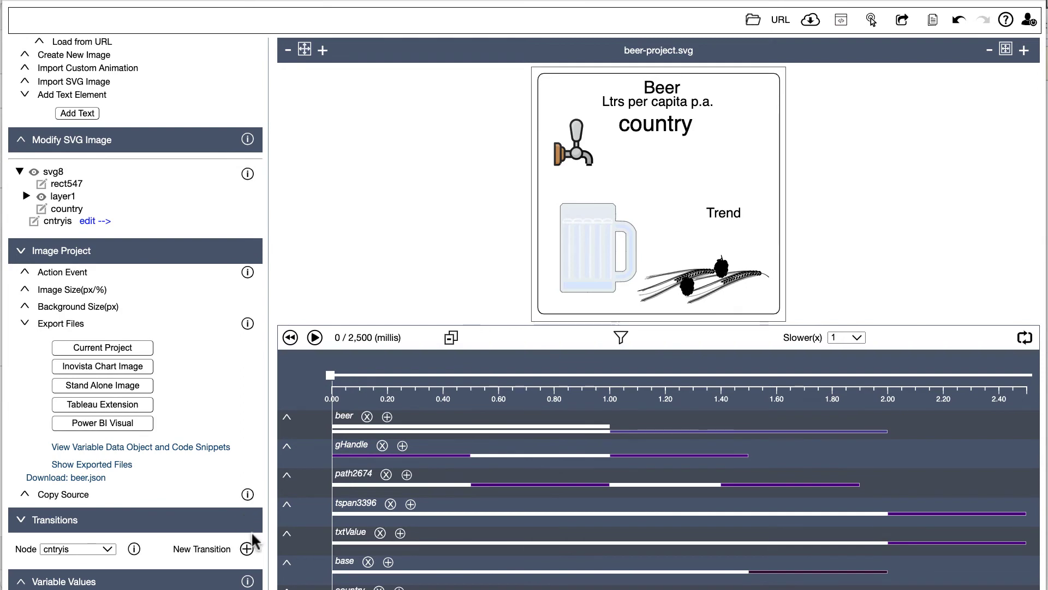
{"action": "left_click", "coordinate": [246, 548]}
{"action": "left_click", "coordinate": [437, 249]}
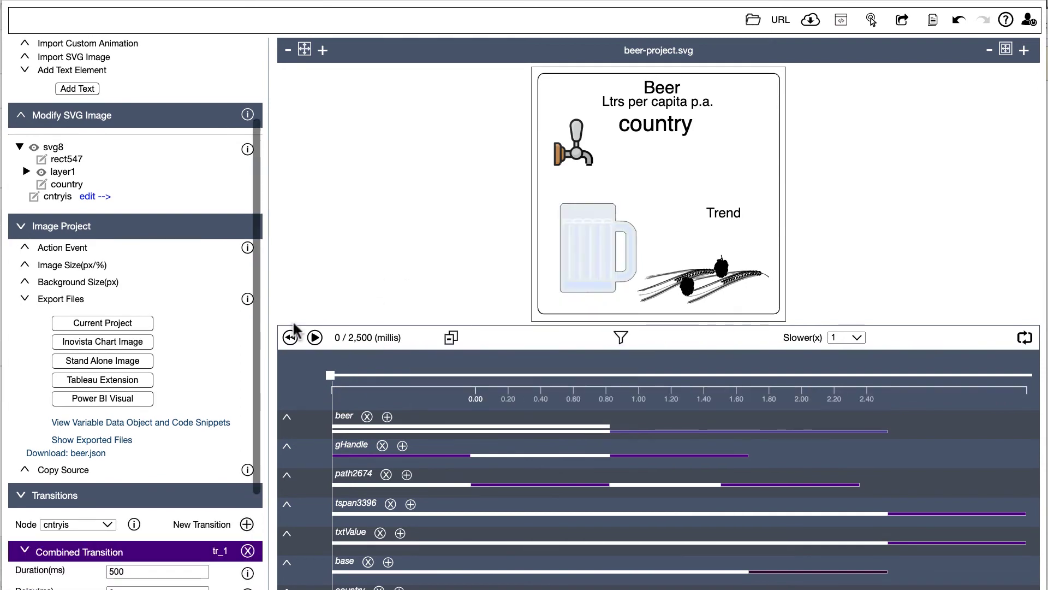
Step: Include attributes in the cntryis transition and set its text to the variable countryTitle
{"action": "scroll", "coordinate": [136, 480], "scroll_direction": "down", "scroll_amount": 5}
{"action": "left_click", "coordinate": [77, 552]}
{"action": "left_click", "coordinate": [114, 551]}
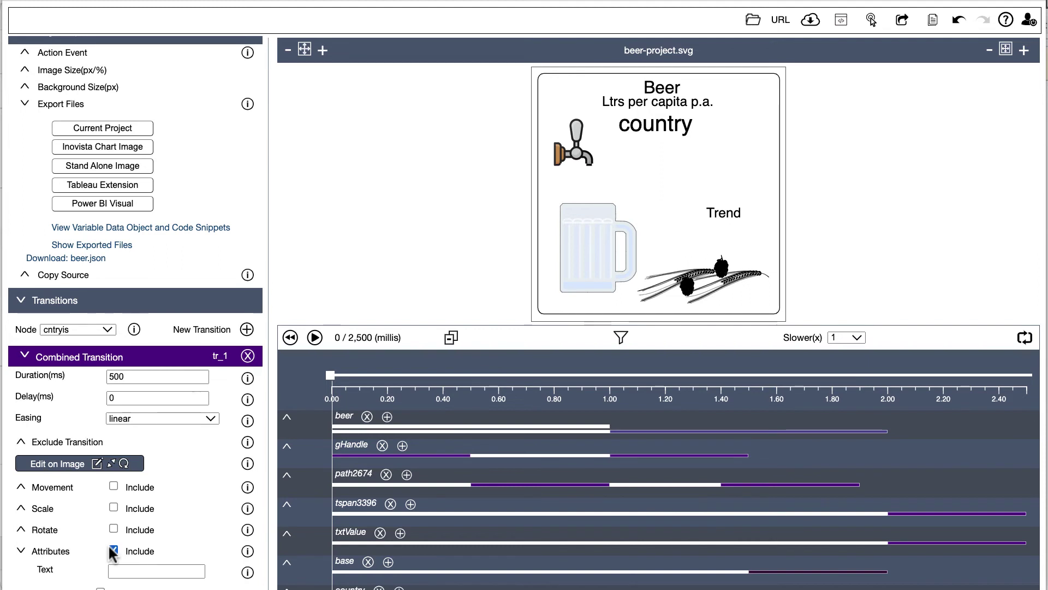
{"action": "scroll", "coordinate": [112, 552], "scroll_direction": "down", "scroll_amount": 5}
{"action": "left_click", "coordinate": [135, 337]}
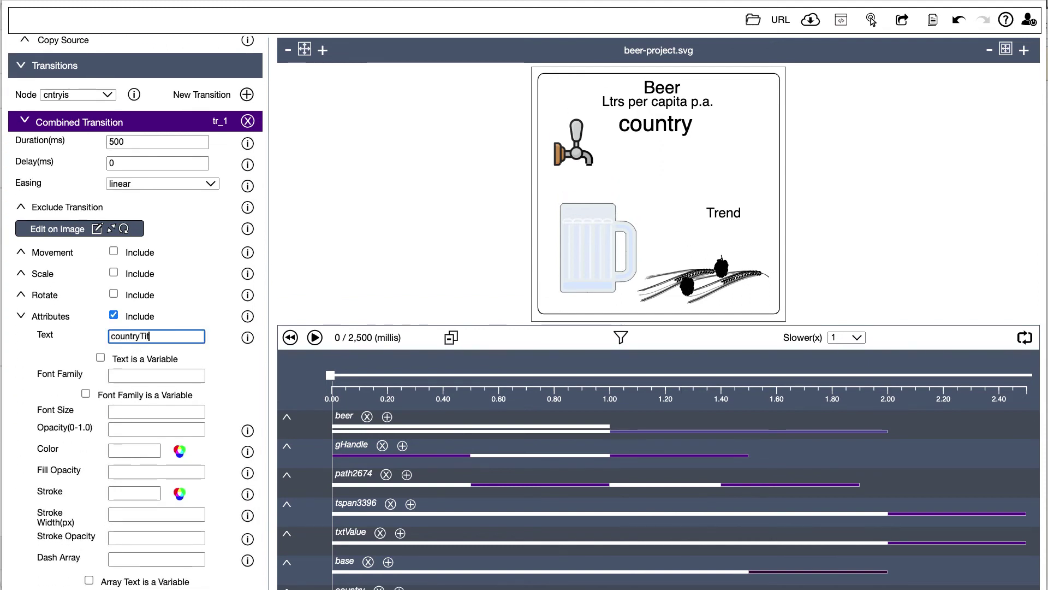
{"action": "left_click", "coordinate": [100, 358]}
{"action": "scroll", "coordinate": [210, 236], "scroll_direction": "up", "scroll_amount": 5}
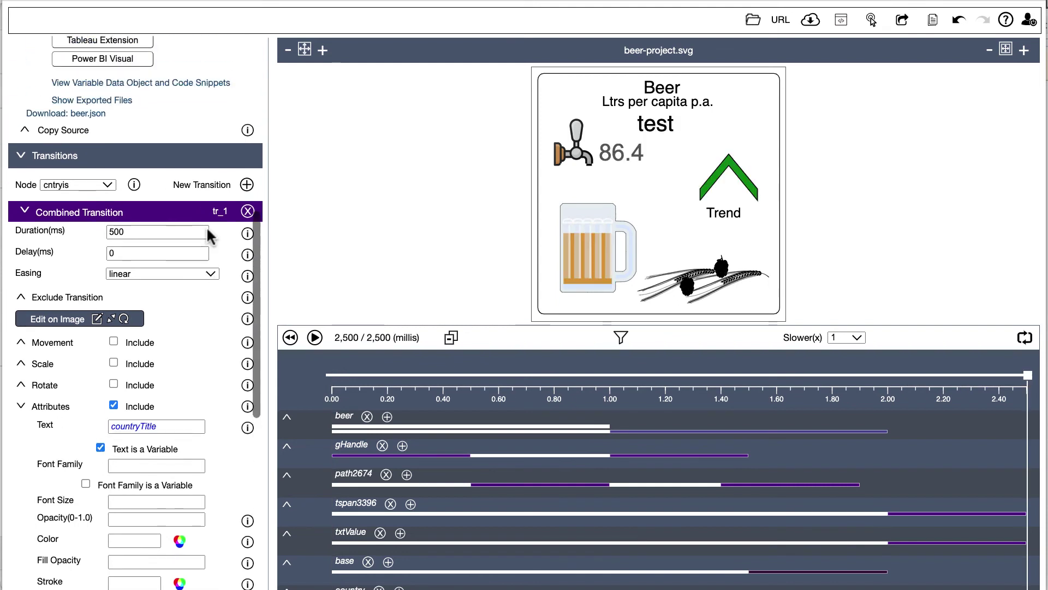
Step: Copy the updated image as importable Tableau Extension data
{"action": "scroll", "coordinate": [210, 236], "scroll_direction": "up", "scroll_amount": 1}
{"action": "left_click", "coordinate": [130, 201]}
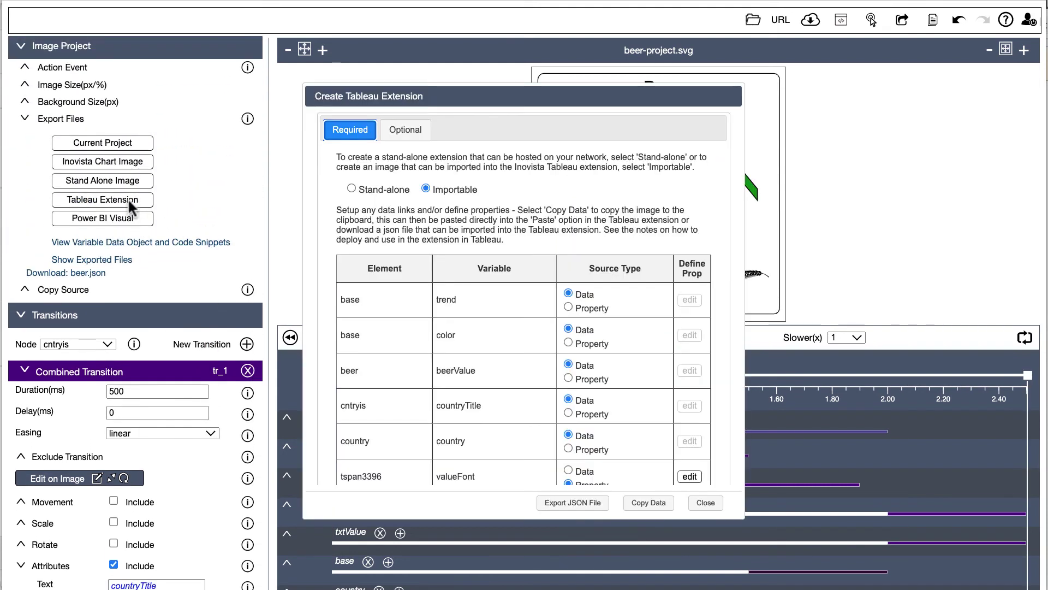
{"action": "left_click", "coordinate": [648, 502]}
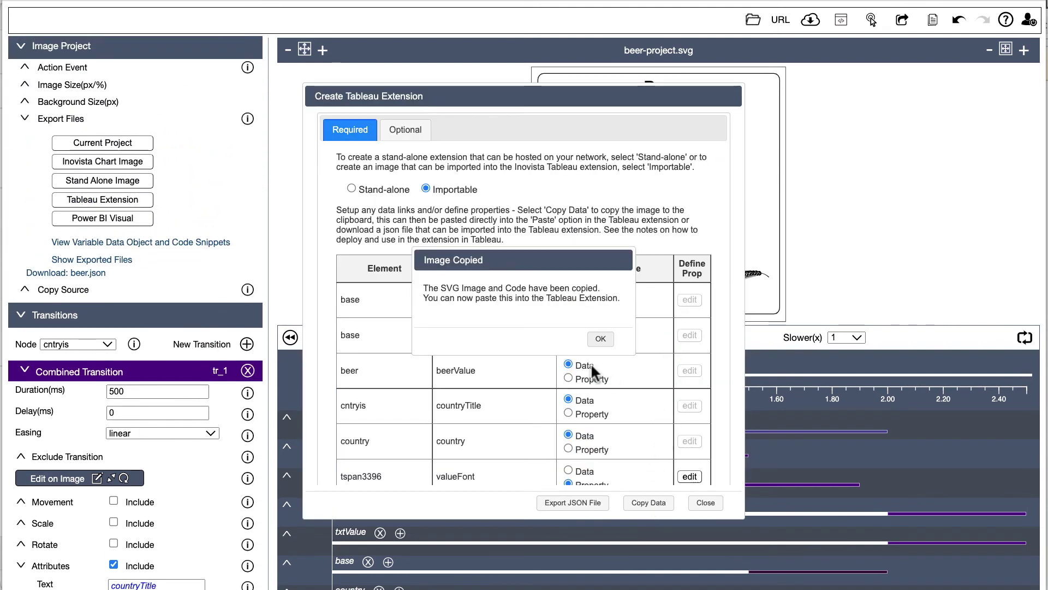
{"action": "left_click", "coordinate": [599, 338]}
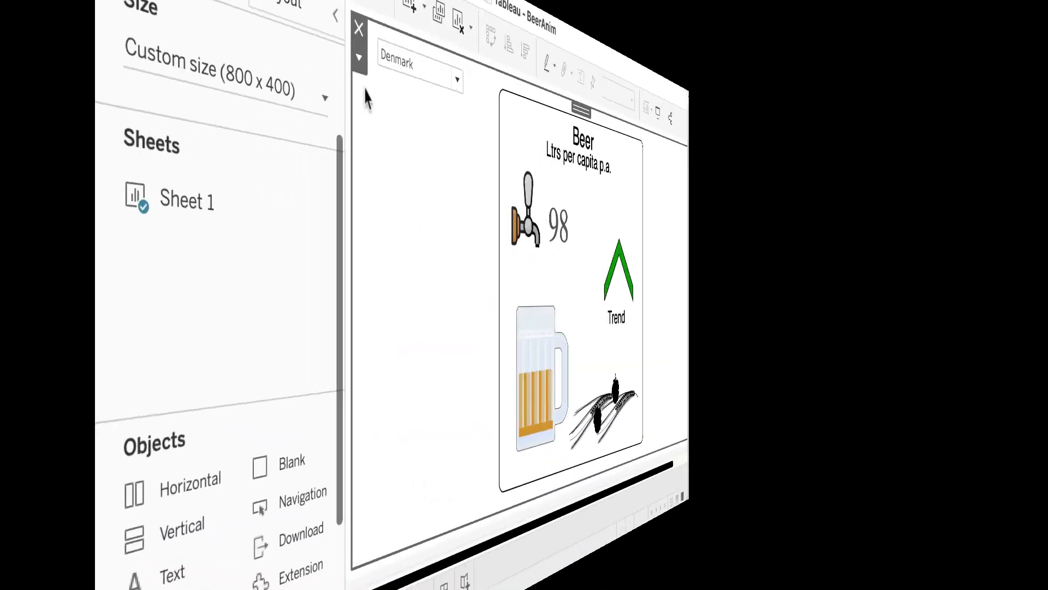
Step: Switch to Tableau and paste the copied data as the animation in the Inovista extension's configuration
{"action": "left_click", "coordinate": [246, 114]}
{"action": "left_click", "coordinate": [257, 129]}
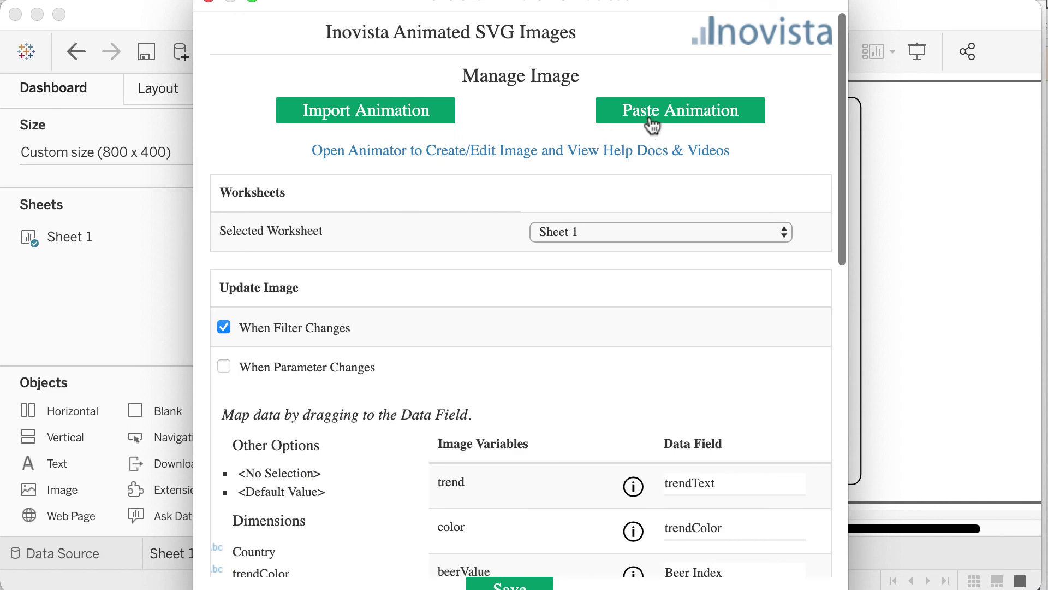
{"action": "left_click", "coordinate": [650, 117]}
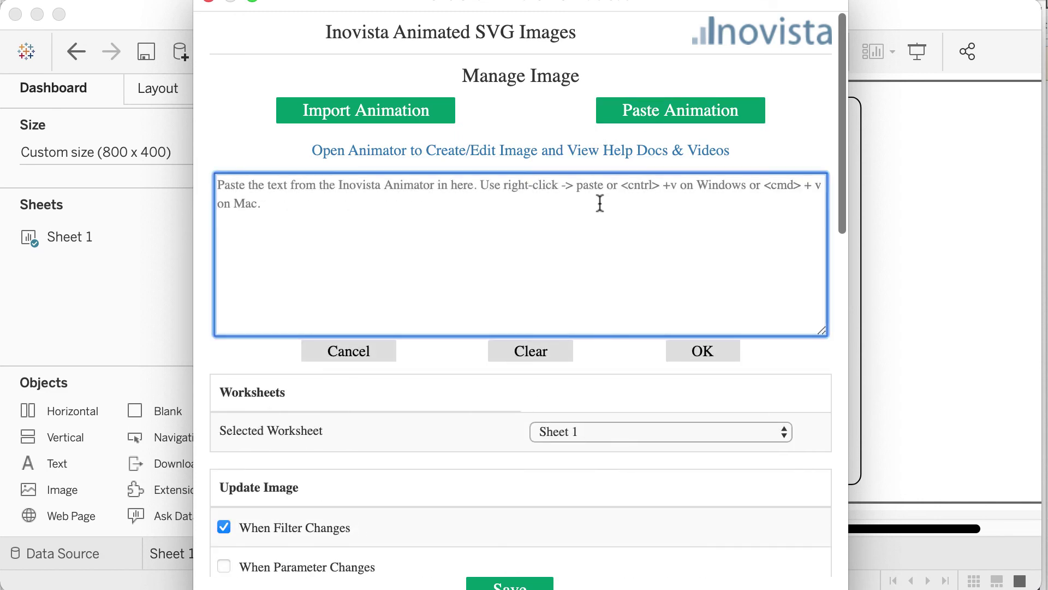
{"action": "key", "text": "super+v"}
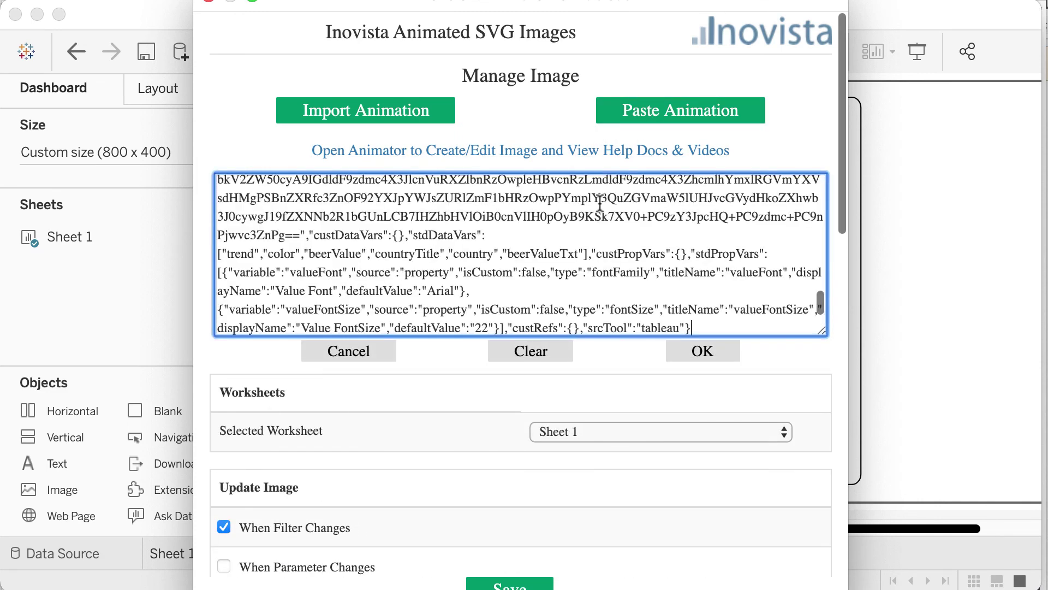
{"action": "left_click", "coordinate": [700, 353]}
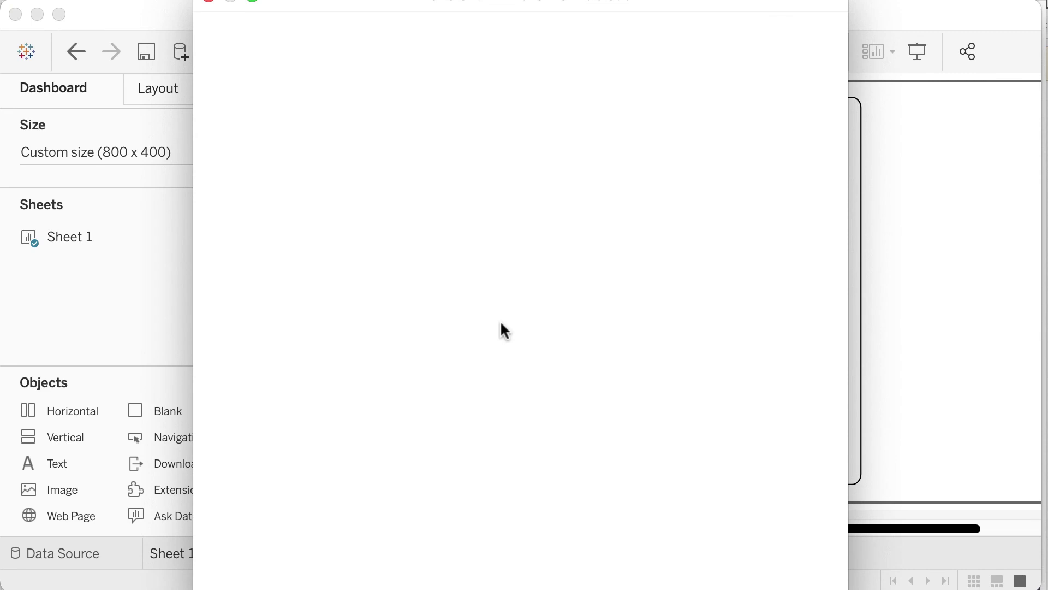
Step: Map the Country dimension to the countryTitle variable and save the extension's configuration
{"action": "scroll", "coordinate": [455, 354], "scroll_direction": "down", "scroll_amount": 5}
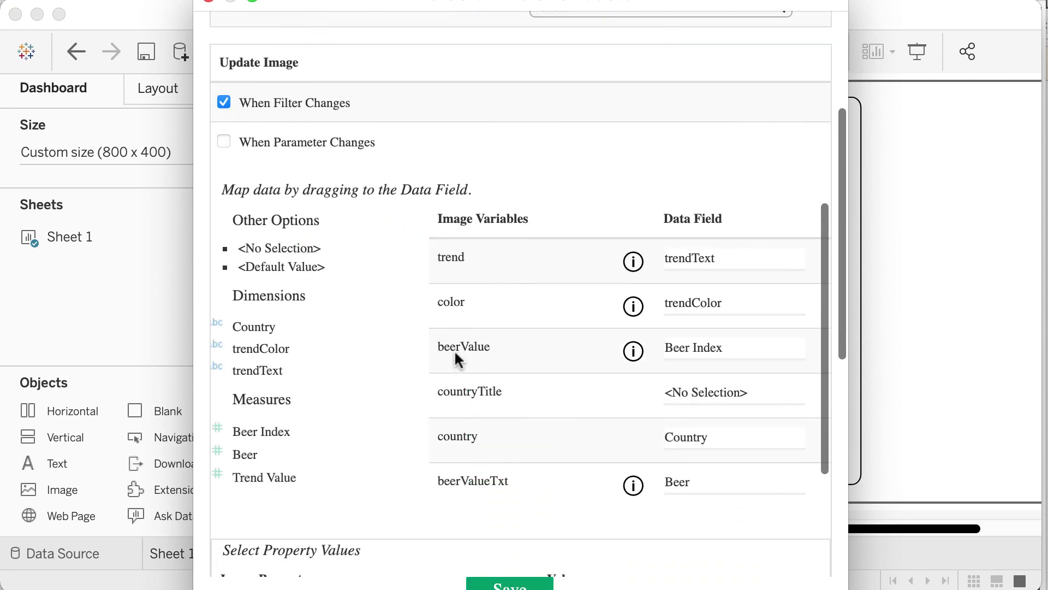
{"action": "scroll", "coordinate": [454, 349], "scroll_direction": "down", "scroll_amount": 1}
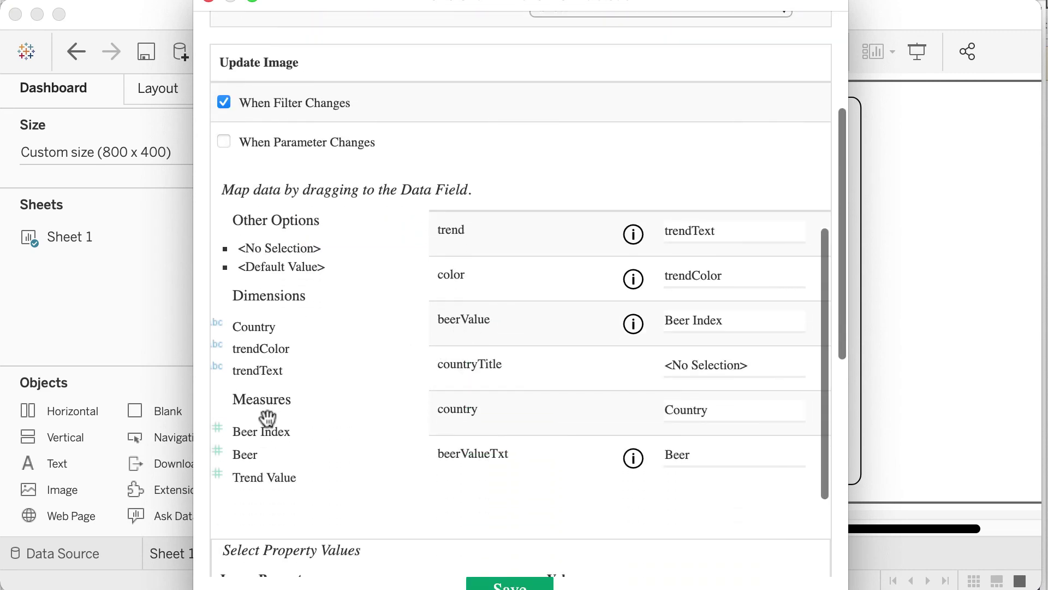
{"action": "left_click_drag", "start_coordinate": [257, 327], "coordinate": [702, 365]}
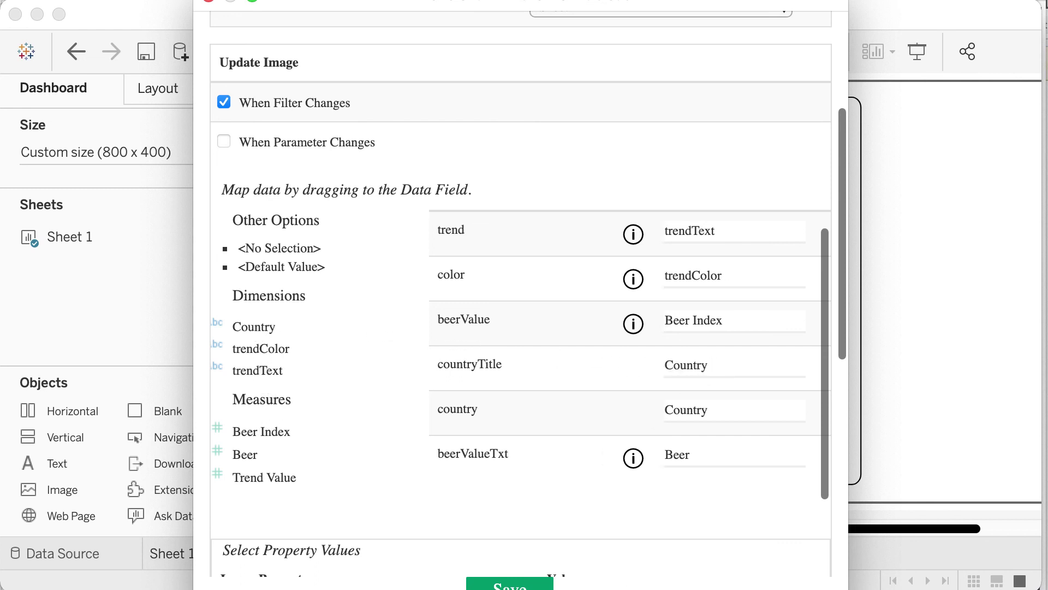
{"action": "left_click_drag", "start_coordinate": [617, 588], "coordinate": [617, 560]}
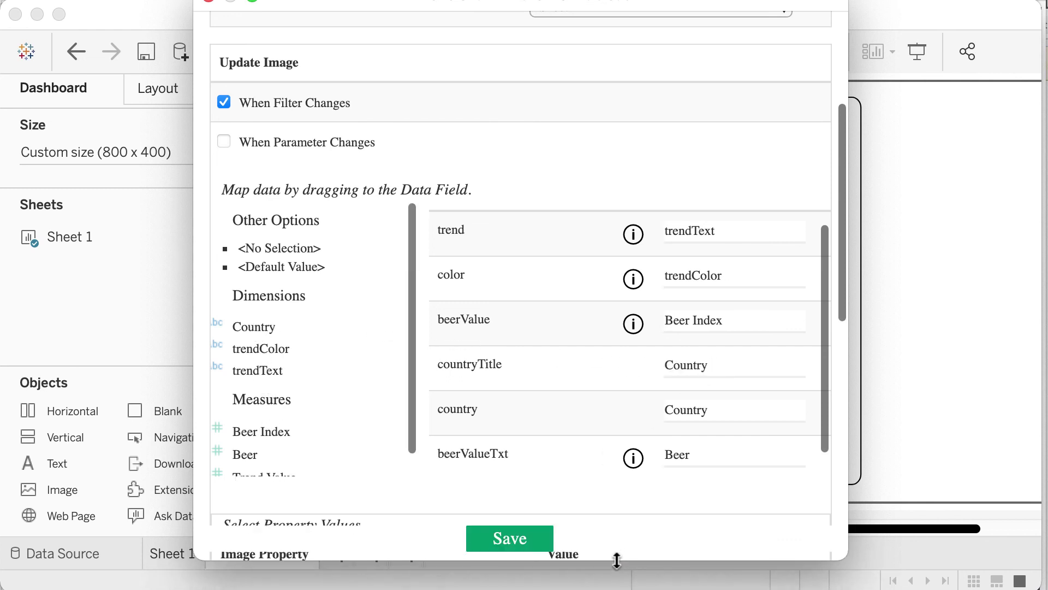
{"action": "left_click", "coordinate": [508, 541]}
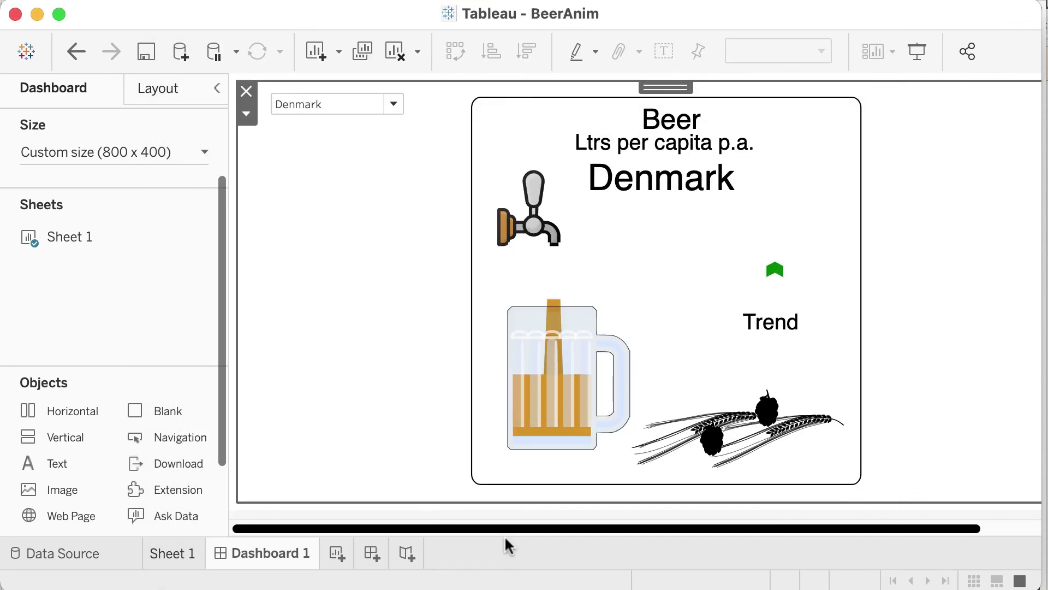
Step: Open the list of countries in the dashboard's Country filter
{"action": "left_click", "coordinate": [367, 105]}
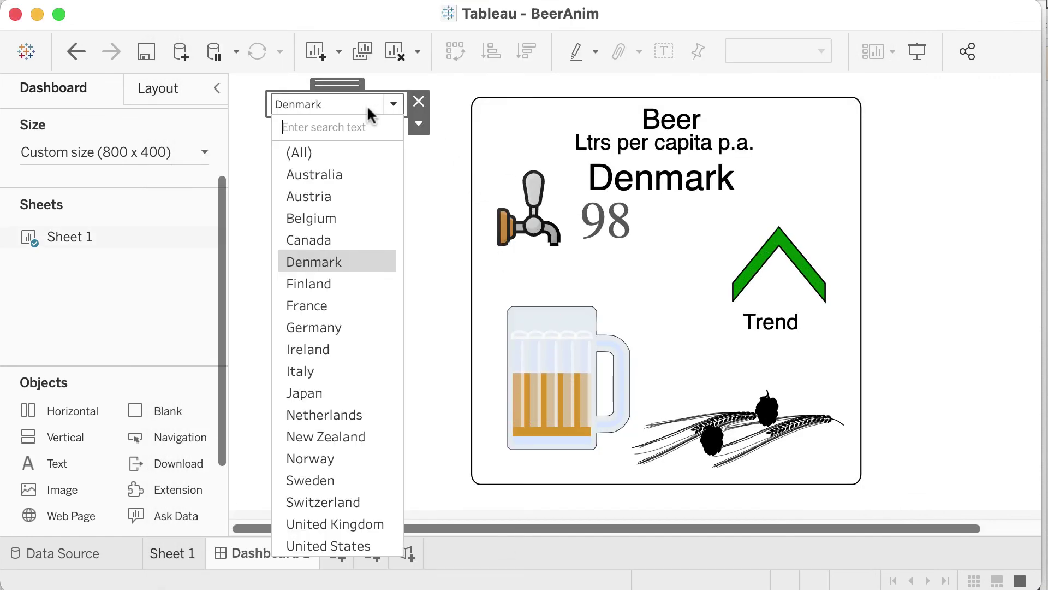